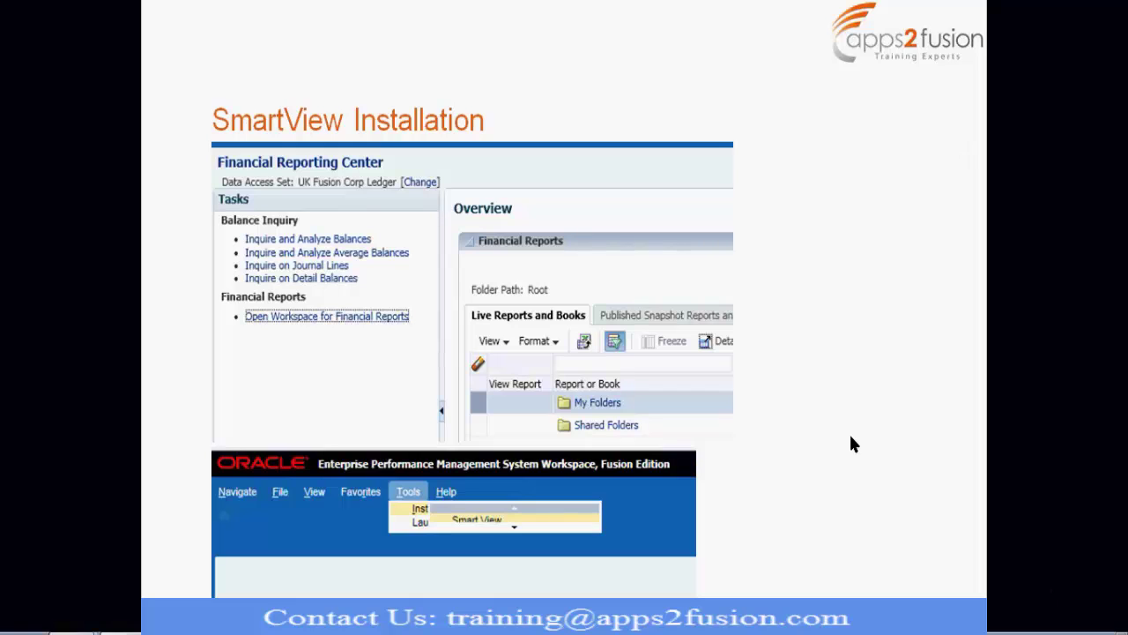
Step: End the PowerPoint slideshow on the SmartView Installation slide
{"action": "key", "text": "Escape"}
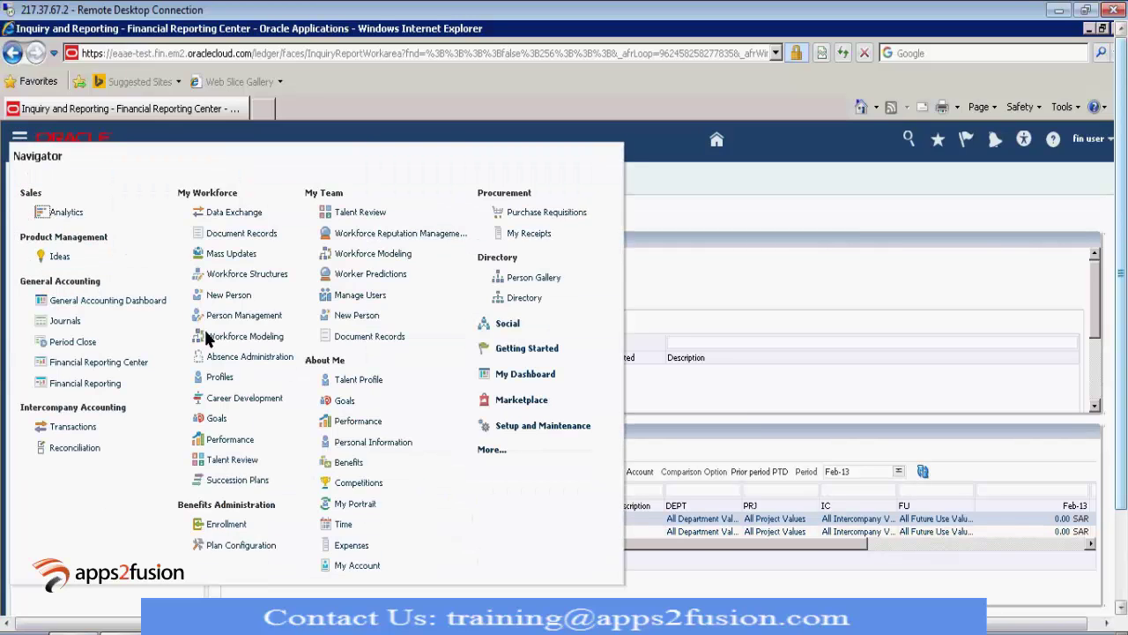
Step: Open the Financial Reporting Center from the Navigator menu
{"action": "left_click", "coordinate": [106, 363]}
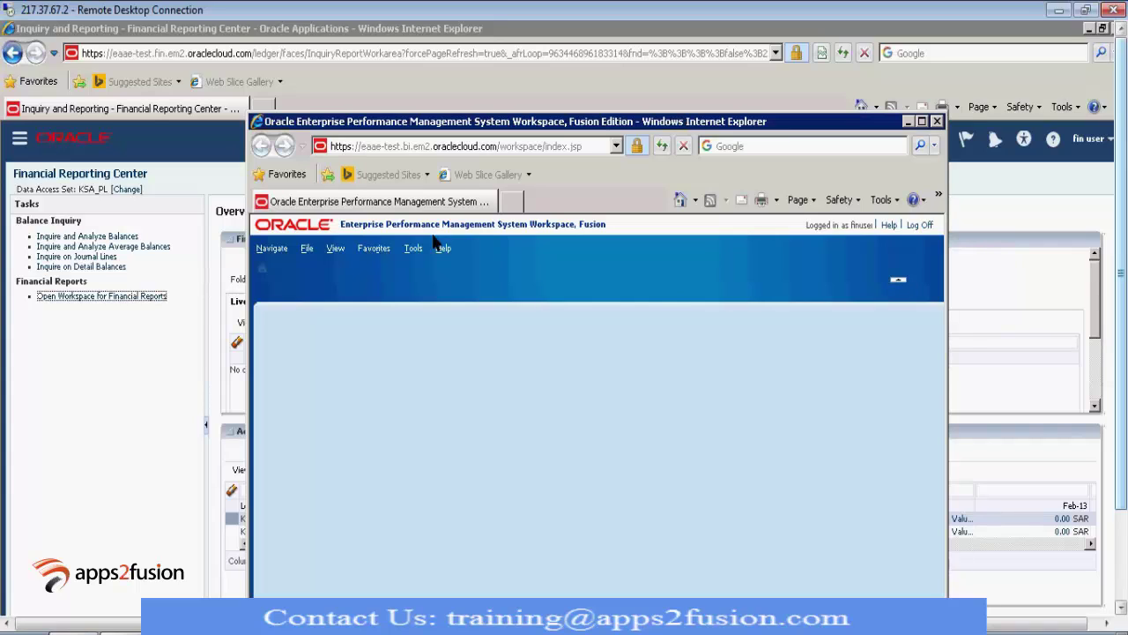
Step: Check the Workspace's Tools > Install Smart View entry, then bring the Financial Reporting Center forward
{"action": "left_click", "coordinate": [415, 251]}
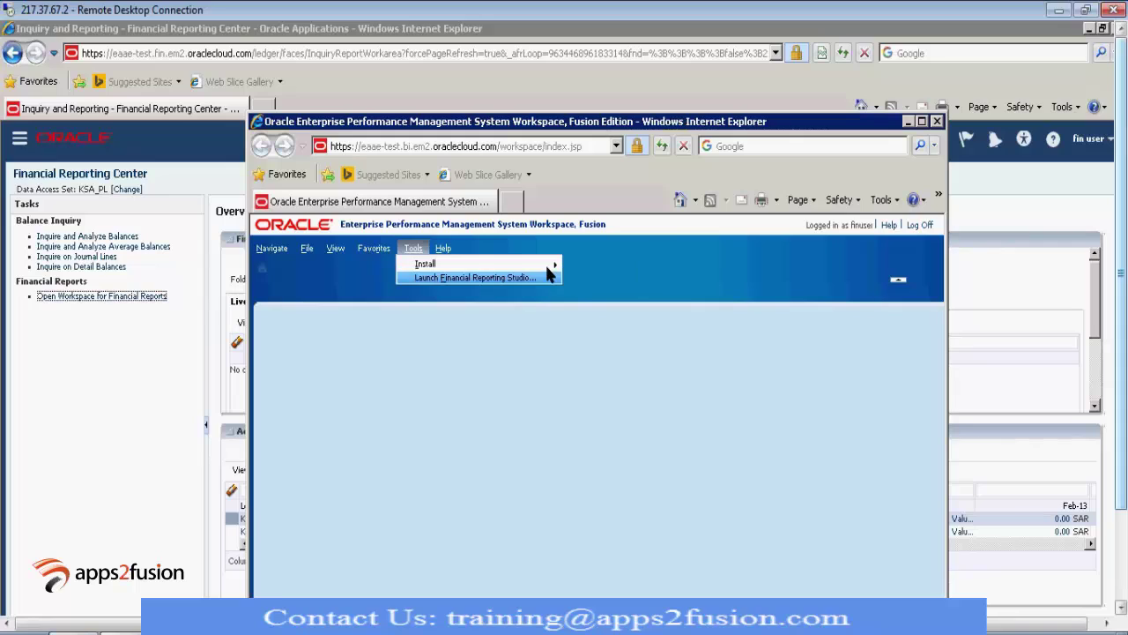
{"action": "mouse_move", "coordinate": [554, 264]}
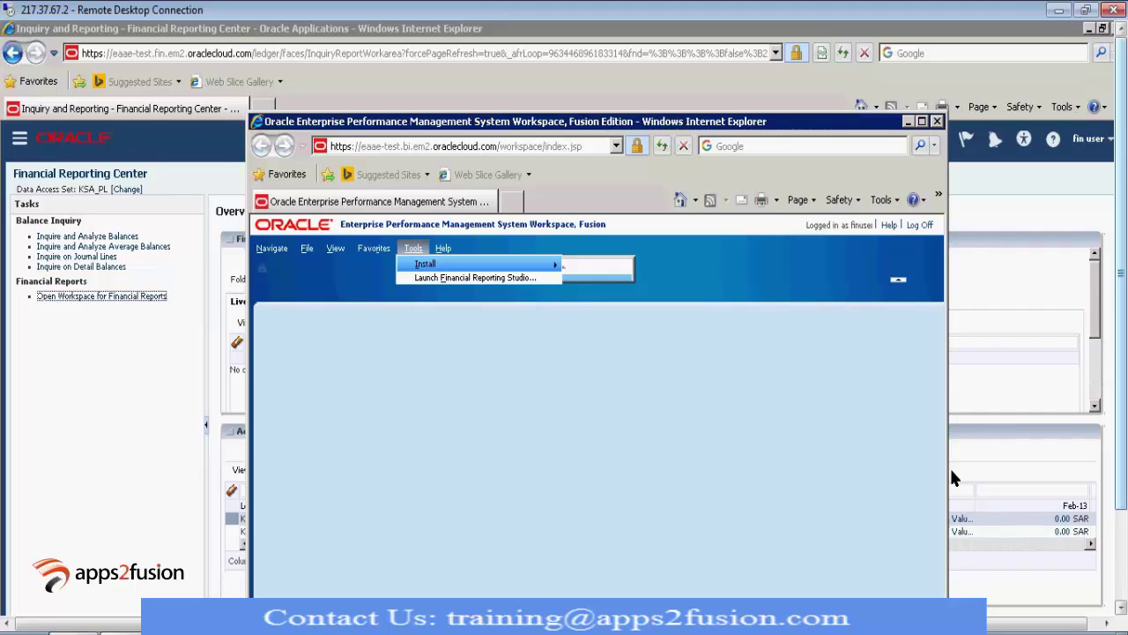
{"action": "left_click", "coordinate": [1011, 454]}
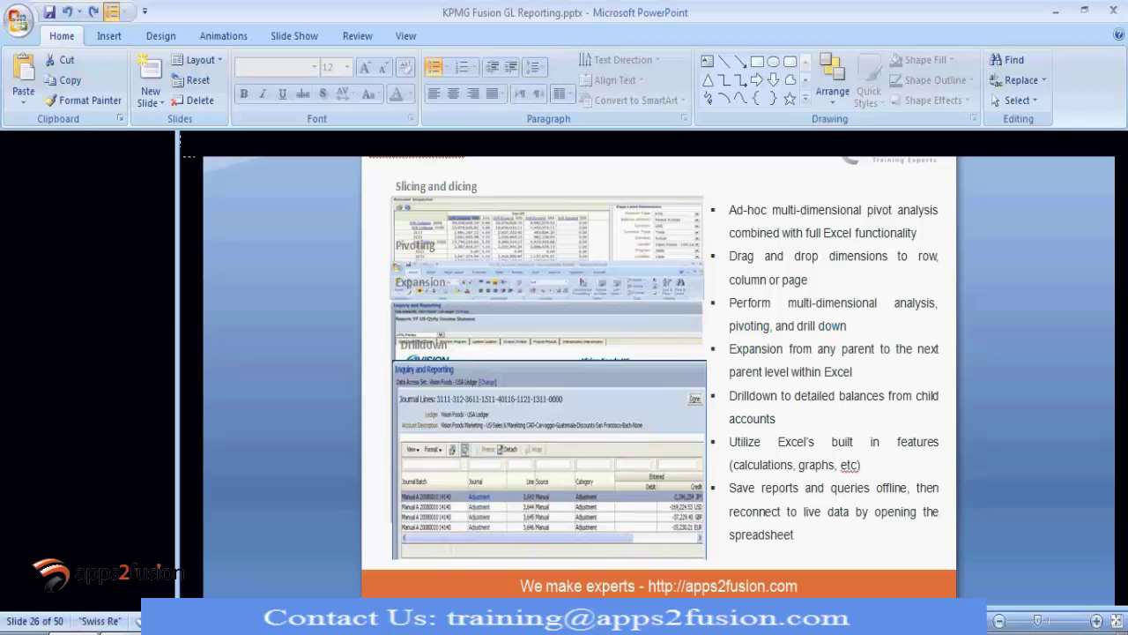
{"action": "key", "text": "alt+Tab"}
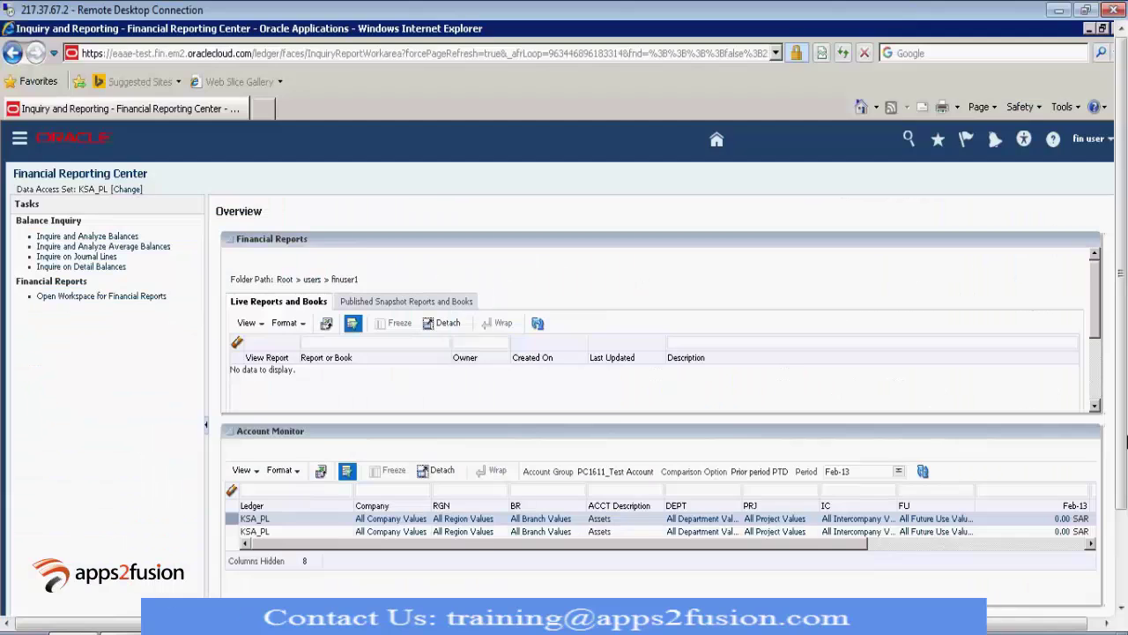
Step: Close the old Excel workbook Book1 without saving changes
{"action": "left_click", "coordinate": [1123, 441]}
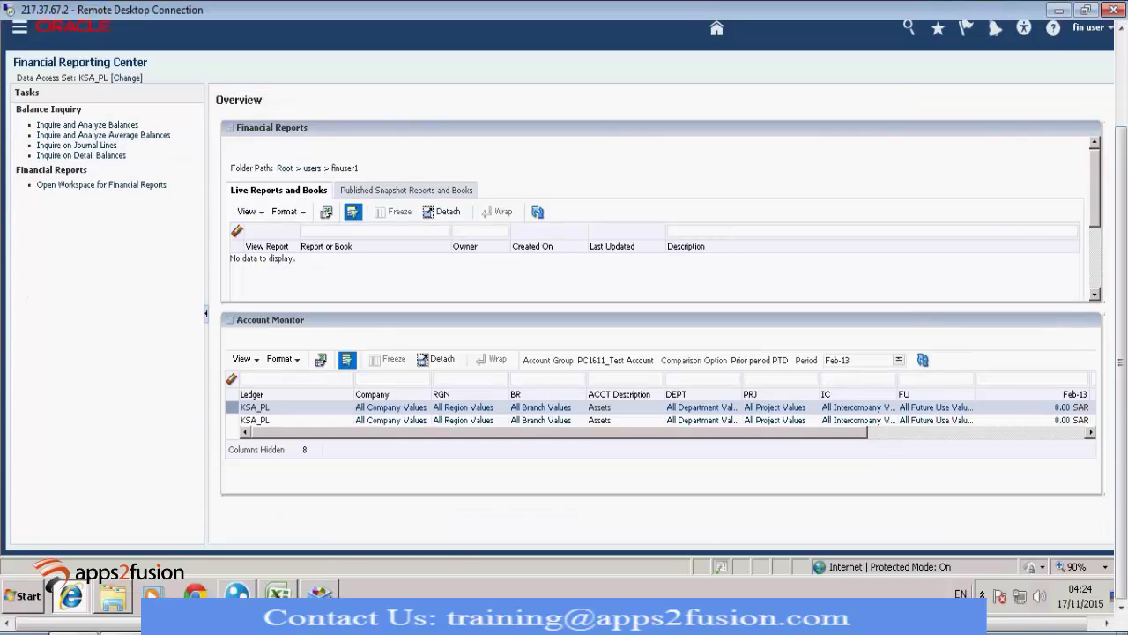
{"action": "left_click", "coordinate": [289, 596]}
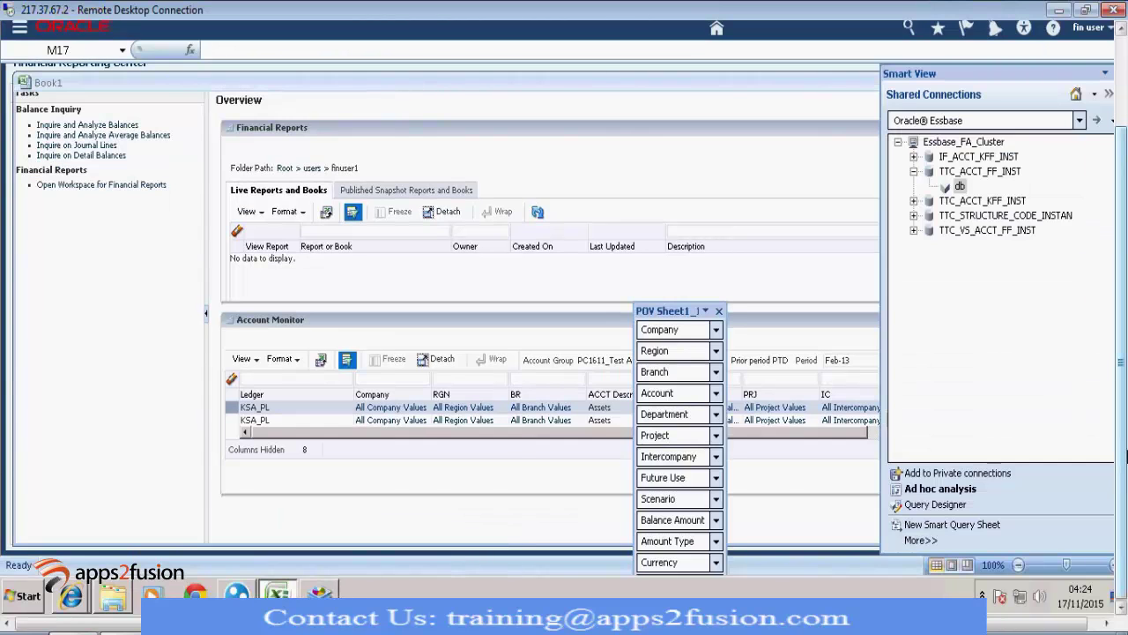
{"action": "left_click_drag", "start_coordinate": [1126, 460], "coordinate": [1115, 265]}
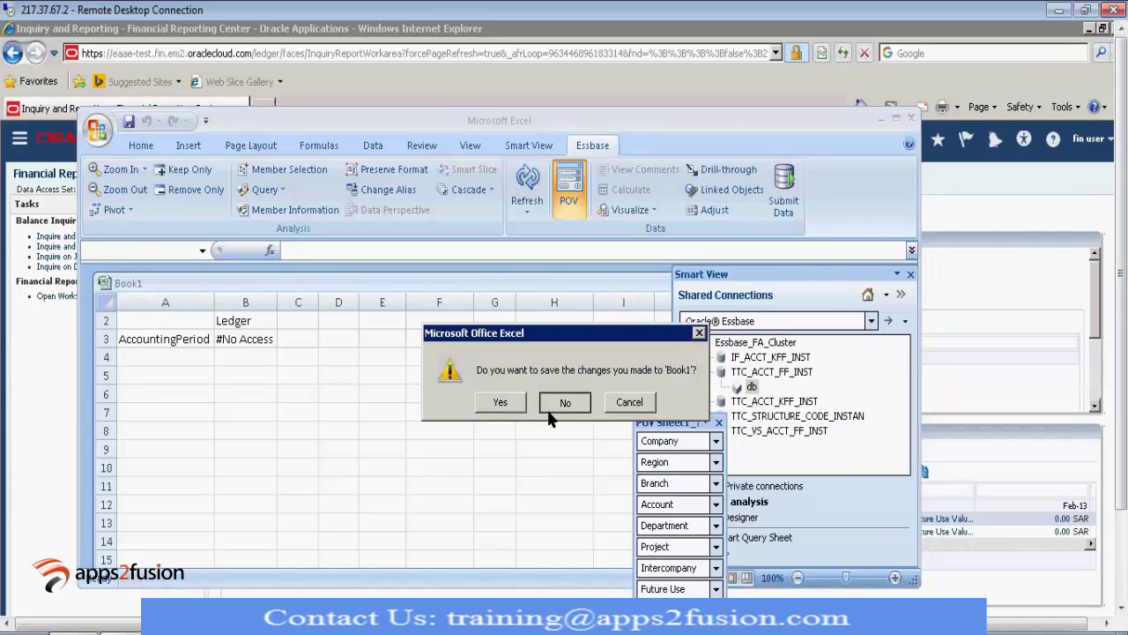
{"action": "left_click", "coordinate": [565, 402]}
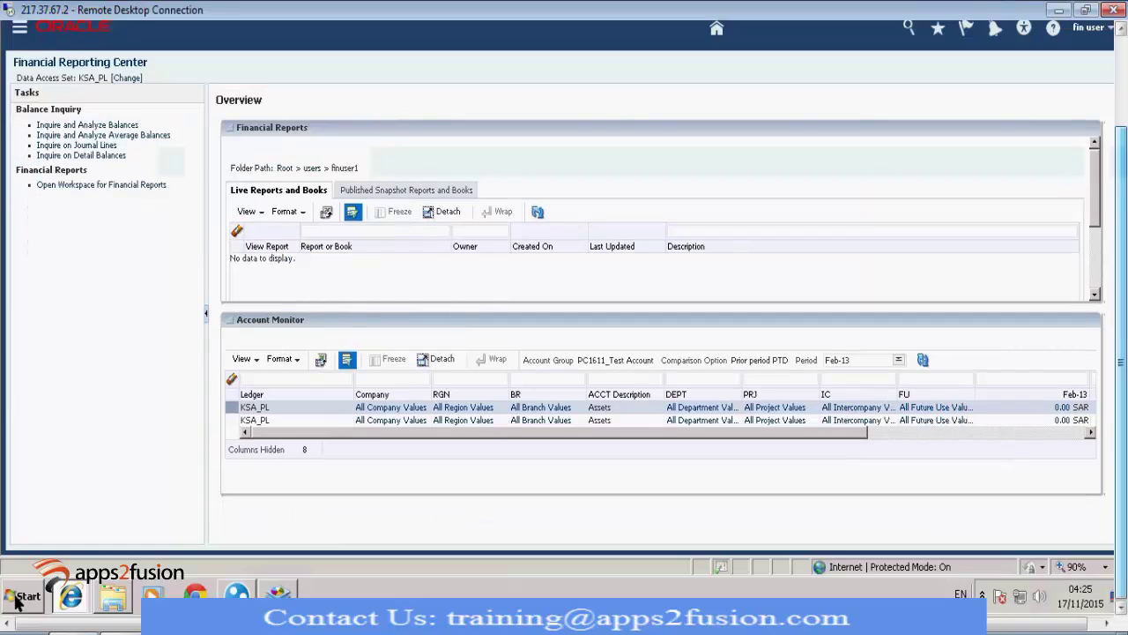
Step: Launch Microsoft Office Excel 2007 and maximize both the Excel window and blank Book1
{"action": "left_click", "coordinate": [15, 602]}
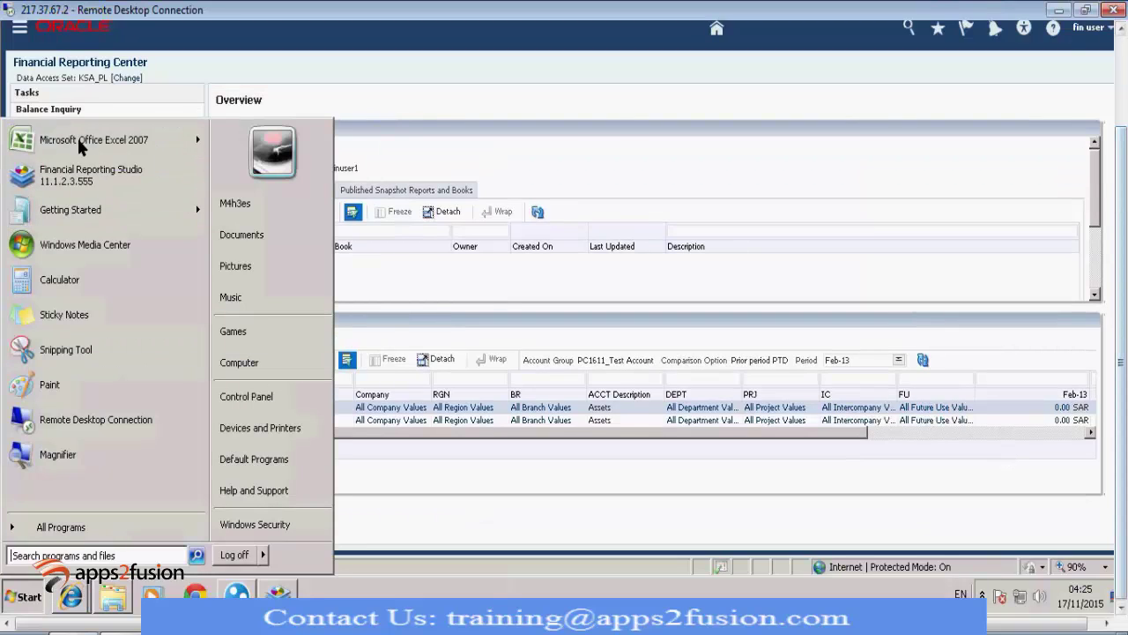
{"action": "left_click", "coordinate": [81, 145]}
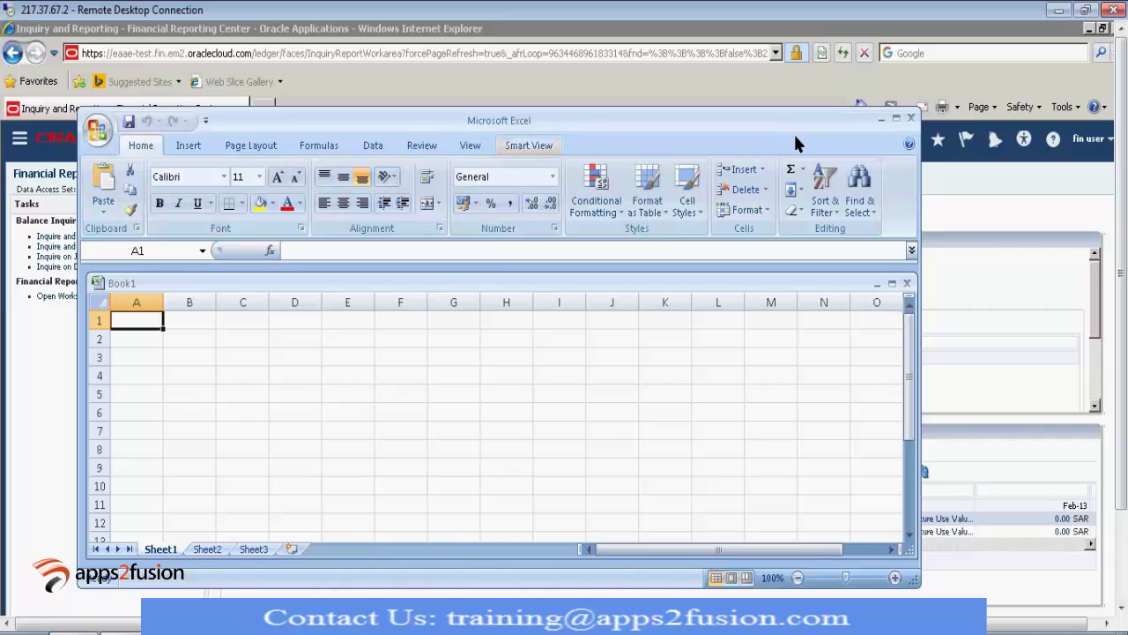
{"action": "left_click", "coordinate": [895, 118]}
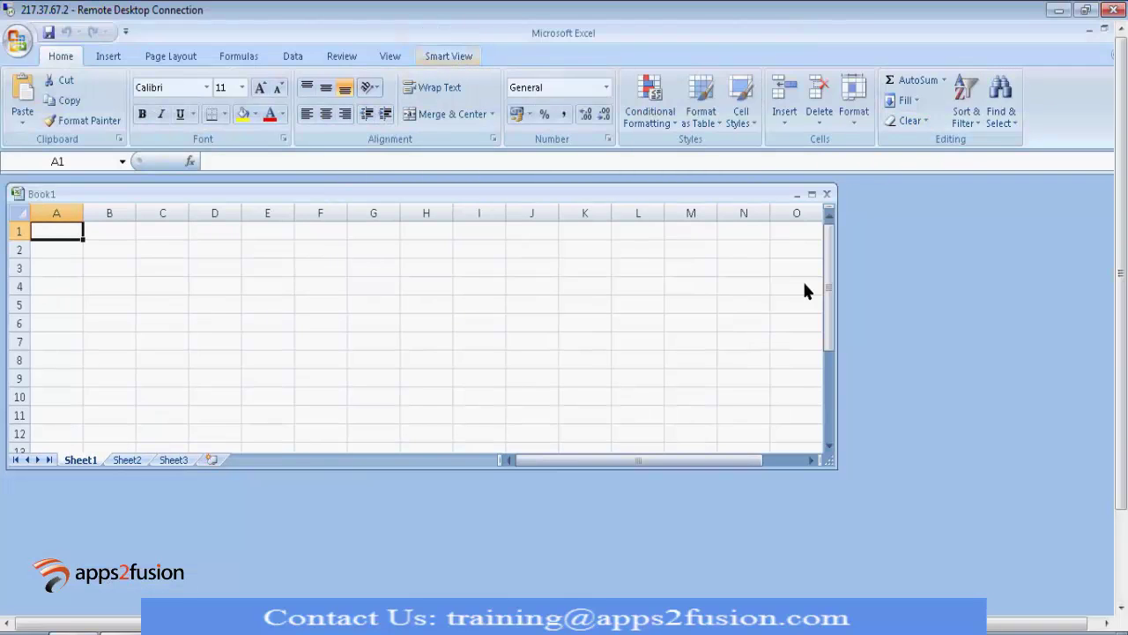
{"action": "left_click", "coordinate": [812, 194]}
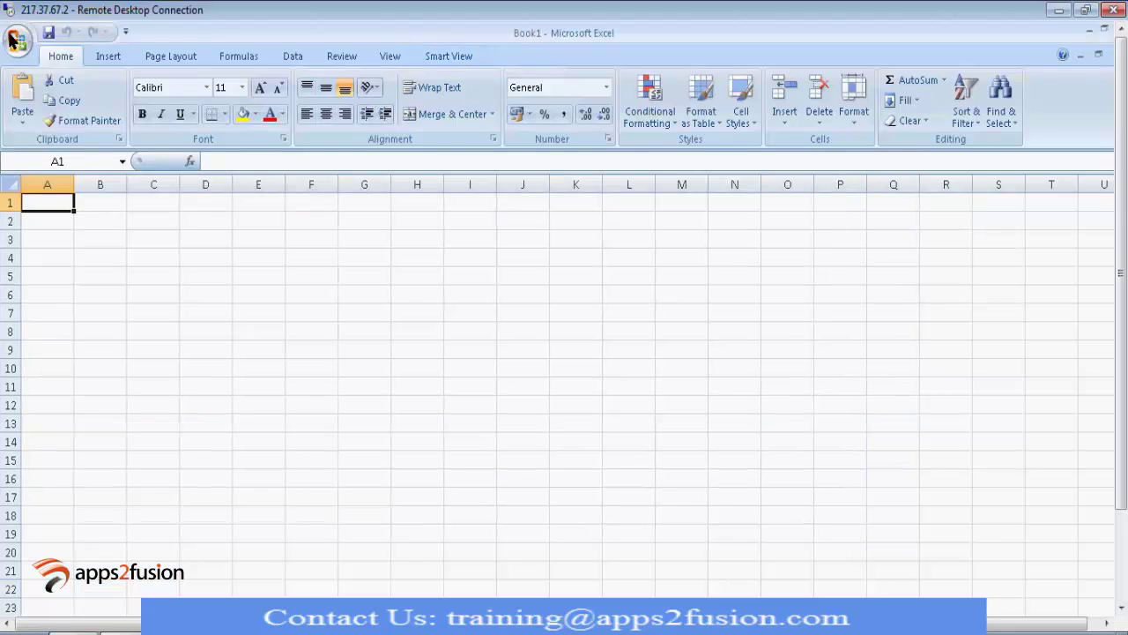
{"action": "left_click", "coordinate": [10, 40]}
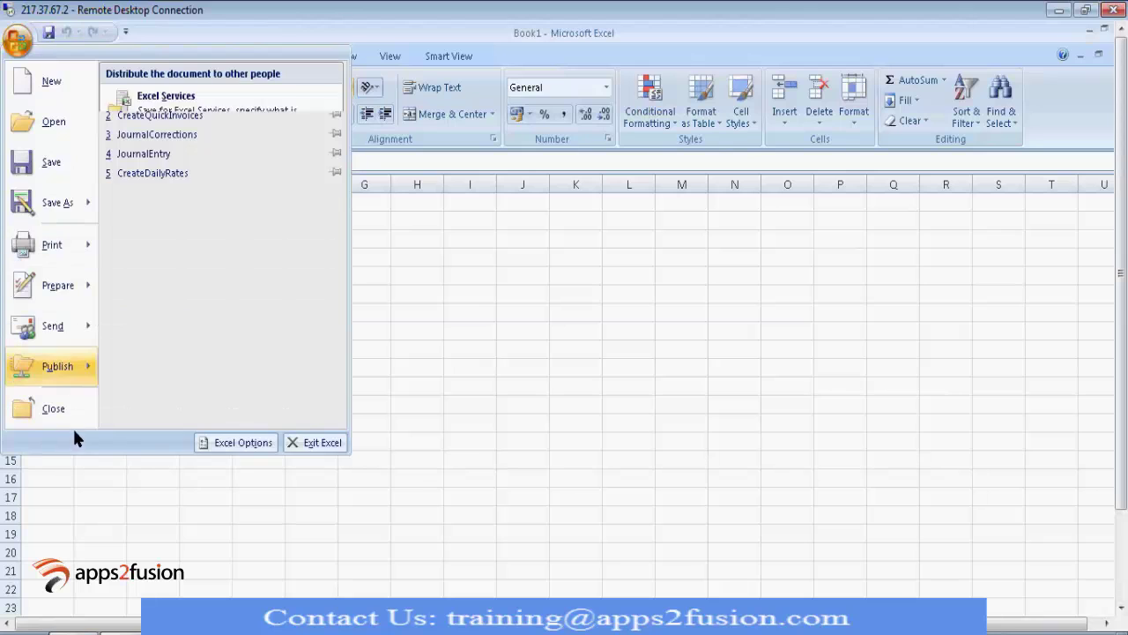
{"action": "left_click", "coordinate": [225, 445]}
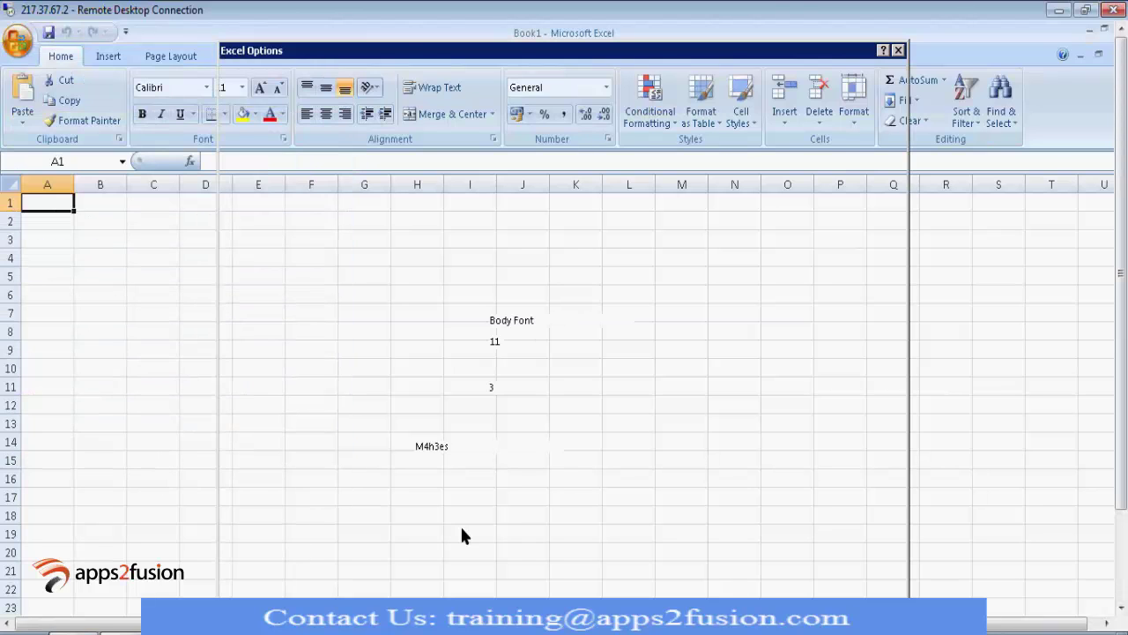
{"action": "left_click", "coordinate": [253, 232]}
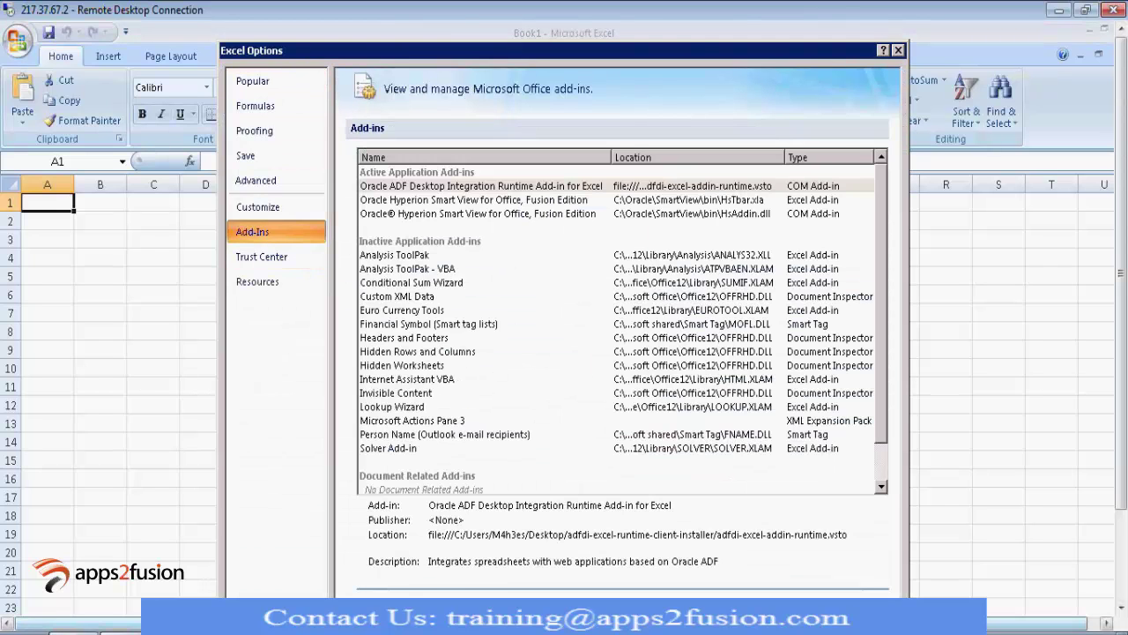
{"action": "left_click", "coordinate": [458, 608]}
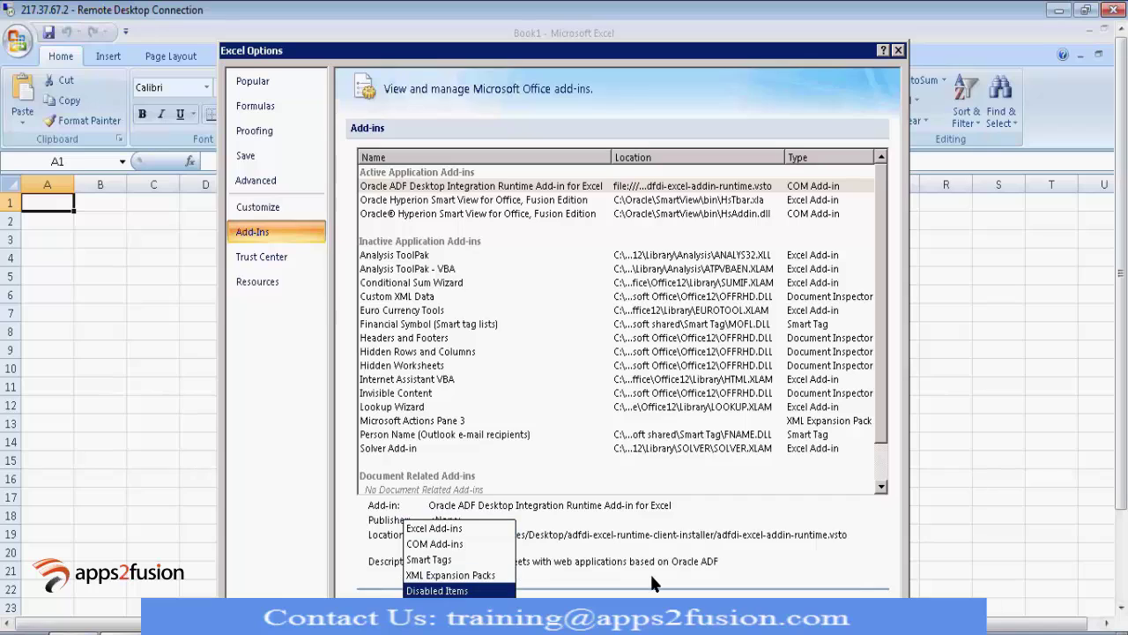
{"action": "left_click", "coordinate": [899, 51]}
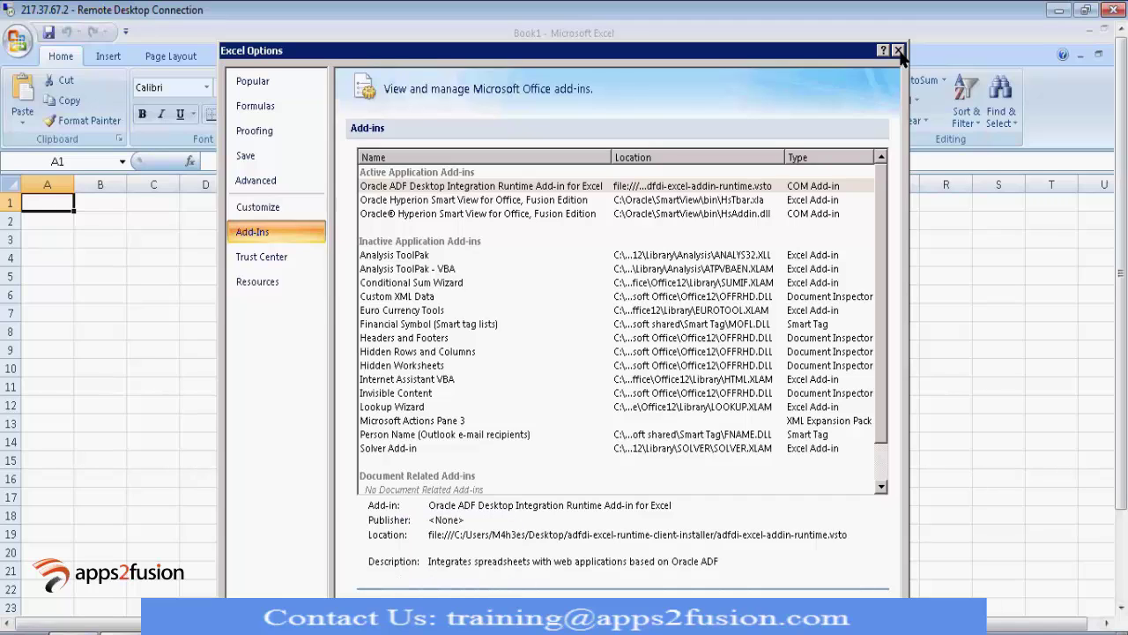
{"action": "left_click", "coordinate": [898, 51]}
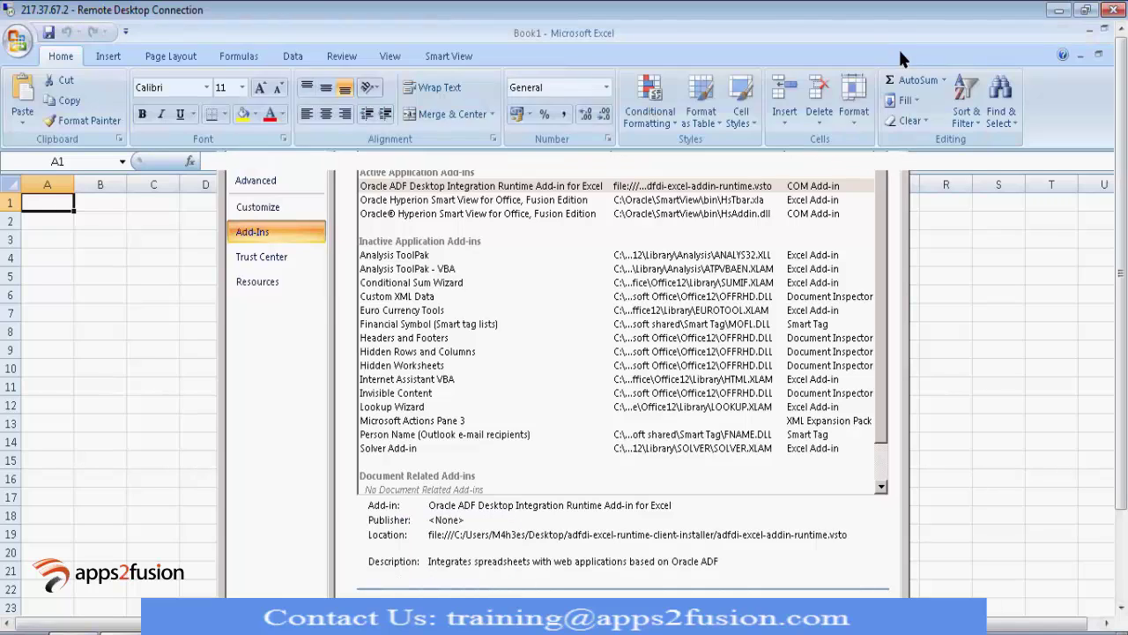
{"action": "left_click", "coordinate": [551, 334]}
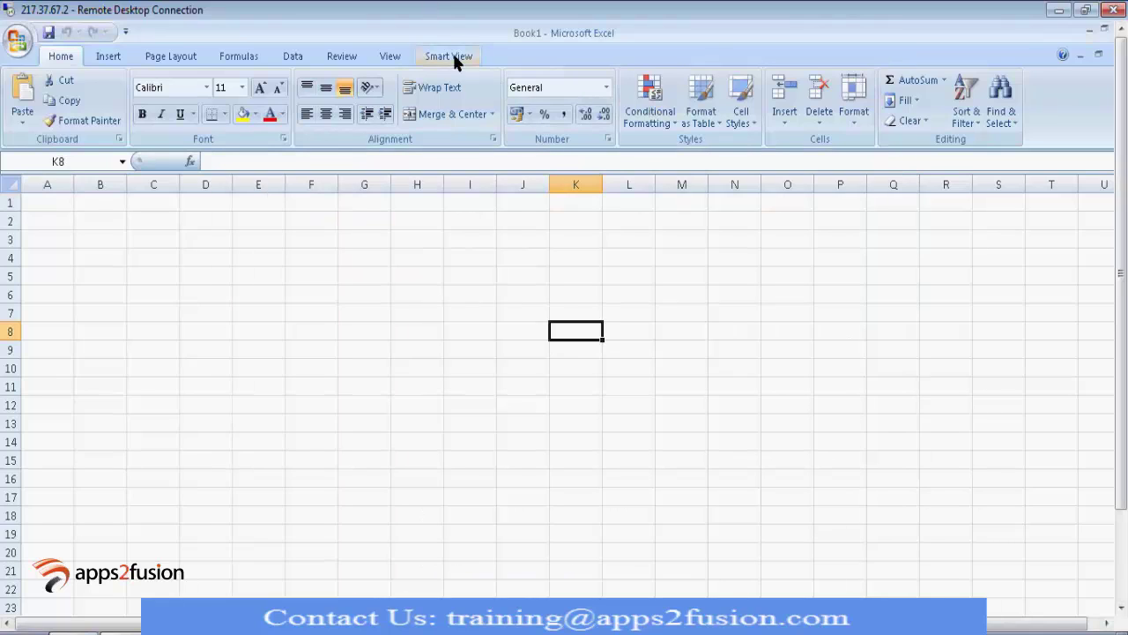
Step: Open the Smart View options and select the existing Shared Connections URL
{"action": "left_click", "coordinate": [451, 56]}
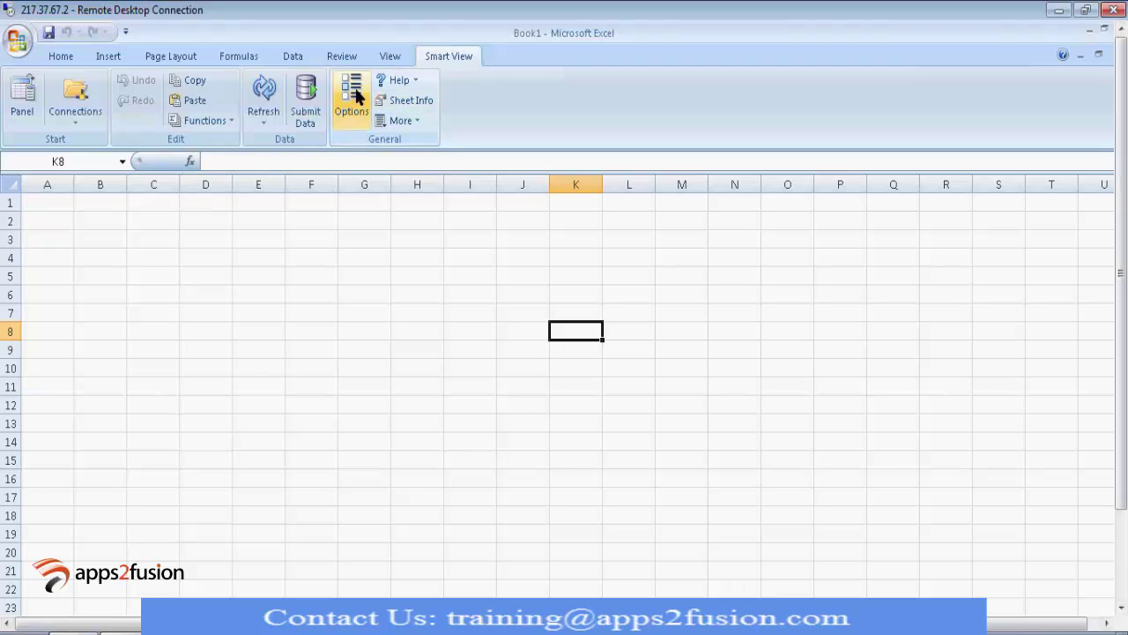
{"action": "left_click", "coordinate": [351, 96]}
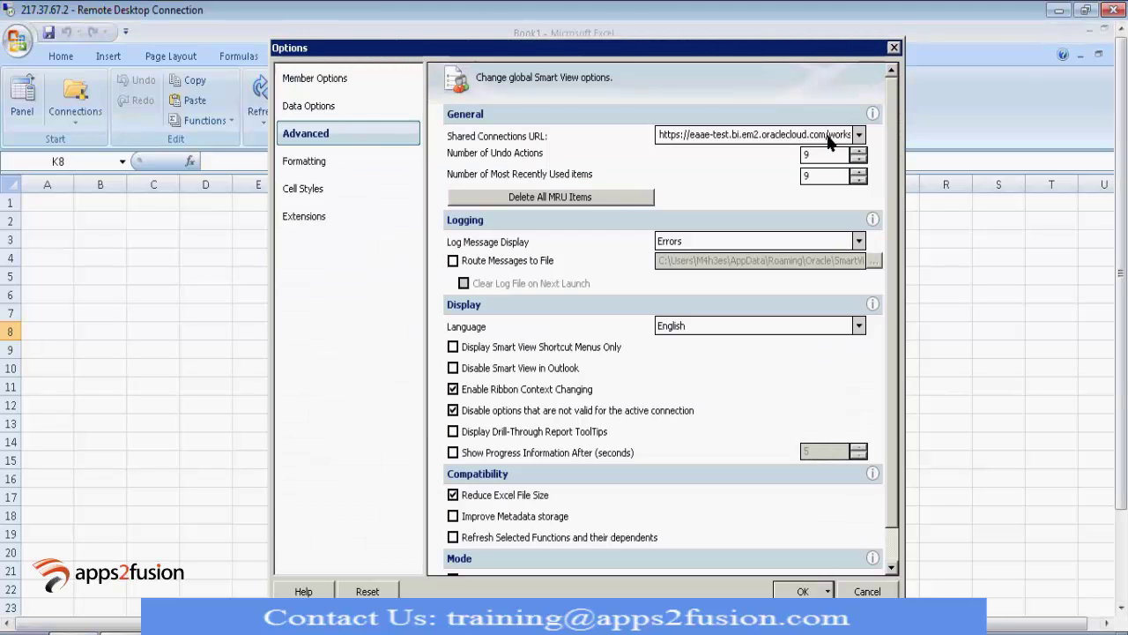
{"action": "double_click", "coordinate": [830, 141]}
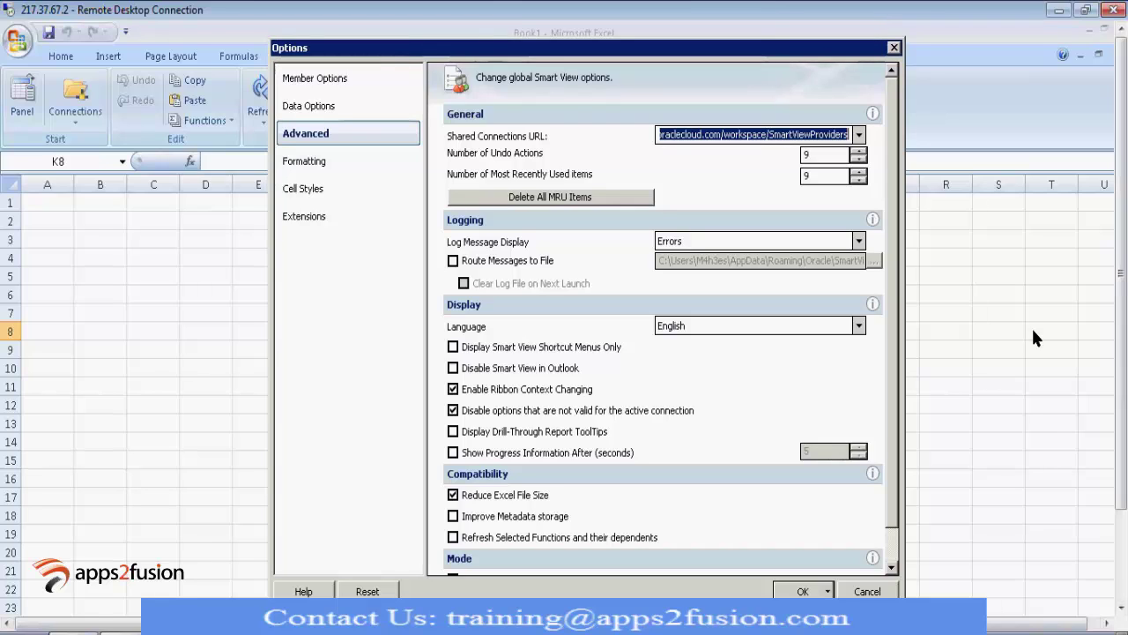
Step: Take the server part of the EPM Workspace address and select the matching part of the Shared Connections URL
{"action": "left_click", "coordinate": [1122, 571]}
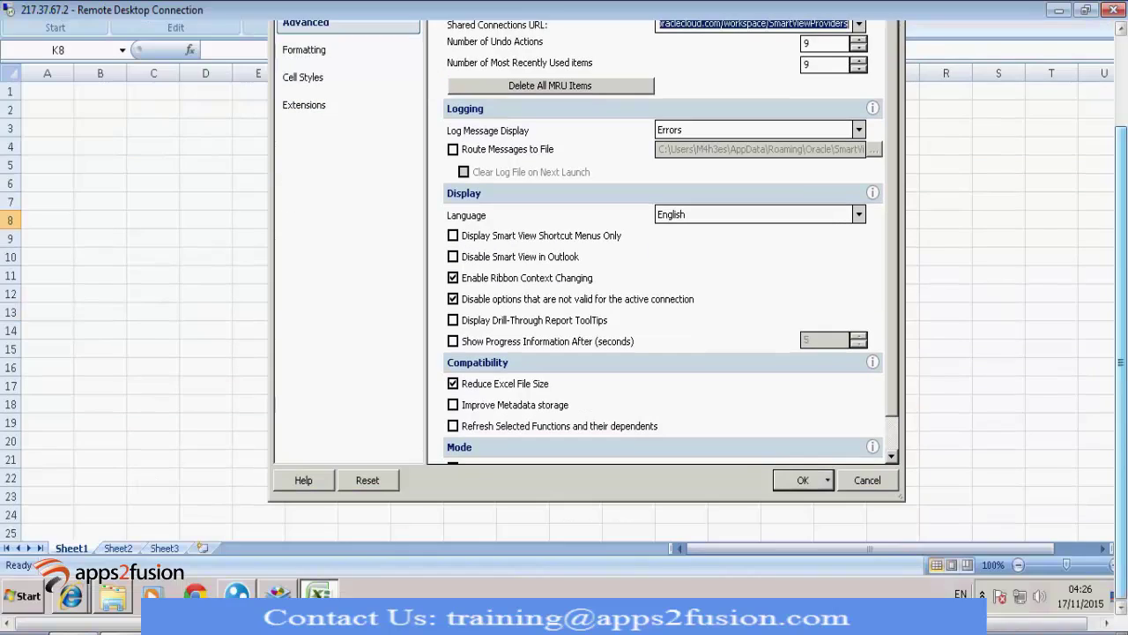
{"action": "left_click", "coordinate": [71, 596]}
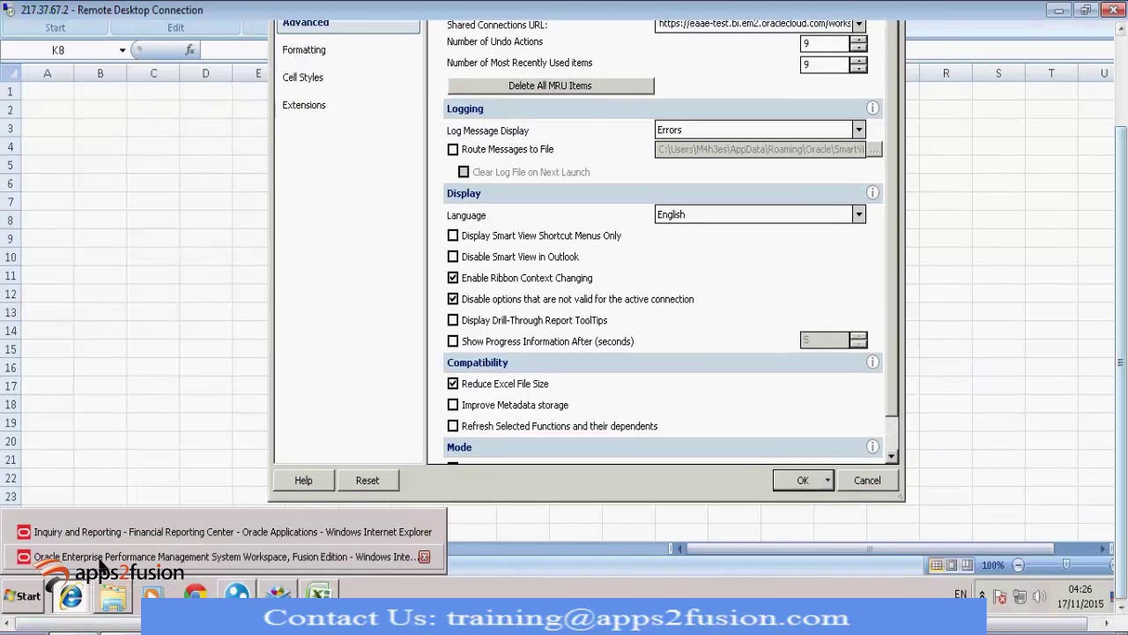
{"action": "left_click", "coordinate": [179, 548]}
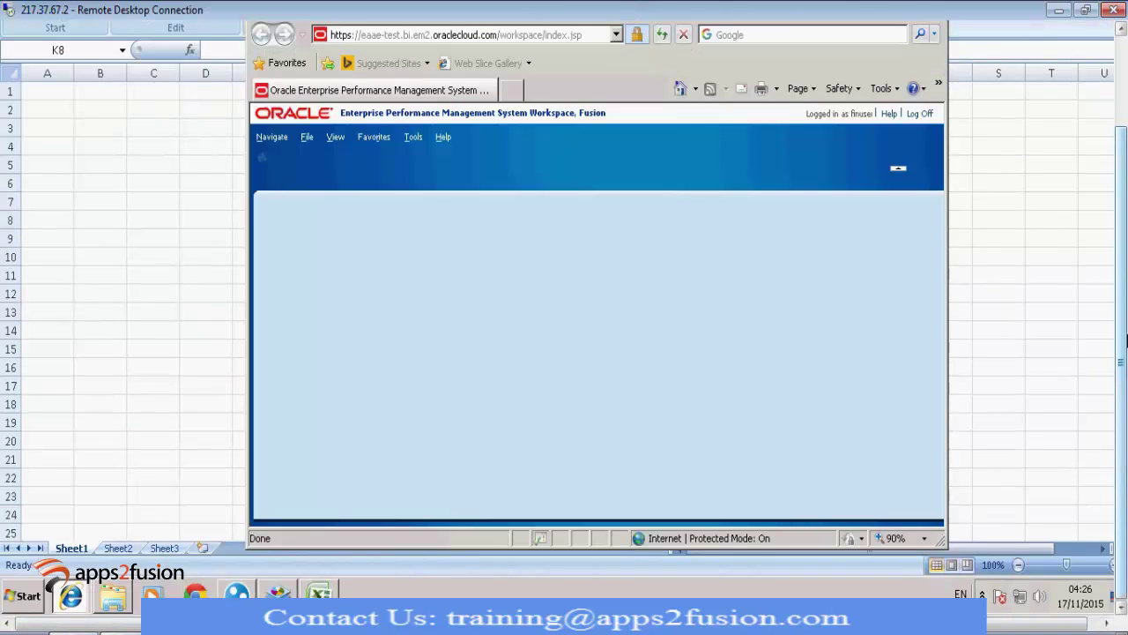
{"action": "left_click_drag", "start_coordinate": [1116, 474], "coordinate": [1122, 245]}
{"action": "left_click", "coordinate": [500, 150]}
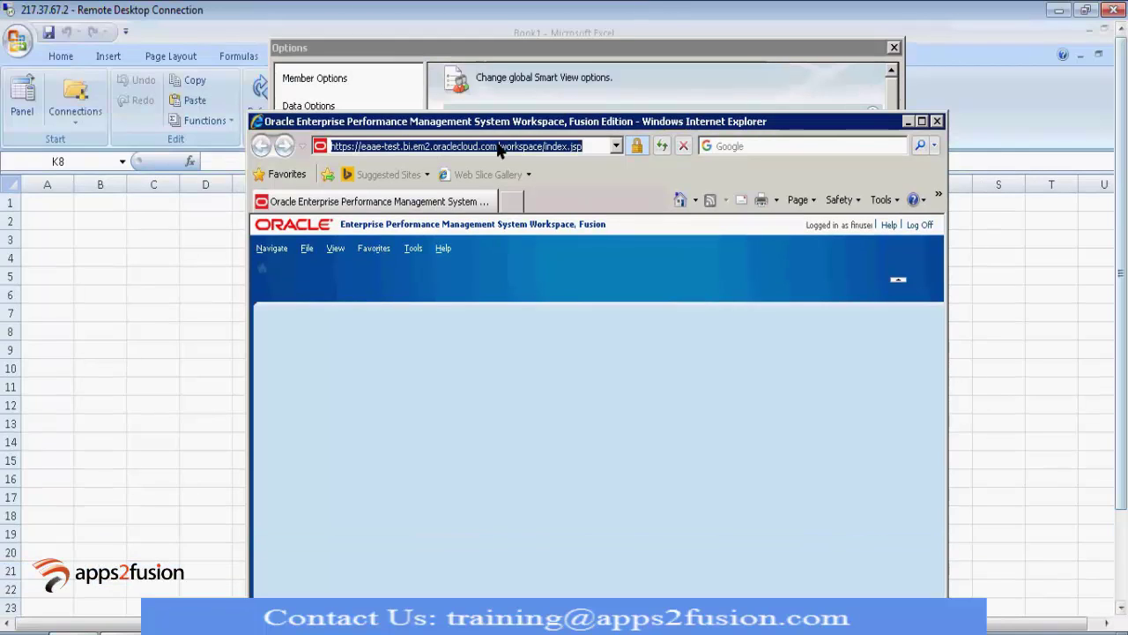
{"action": "left_click", "coordinate": [499, 147]}
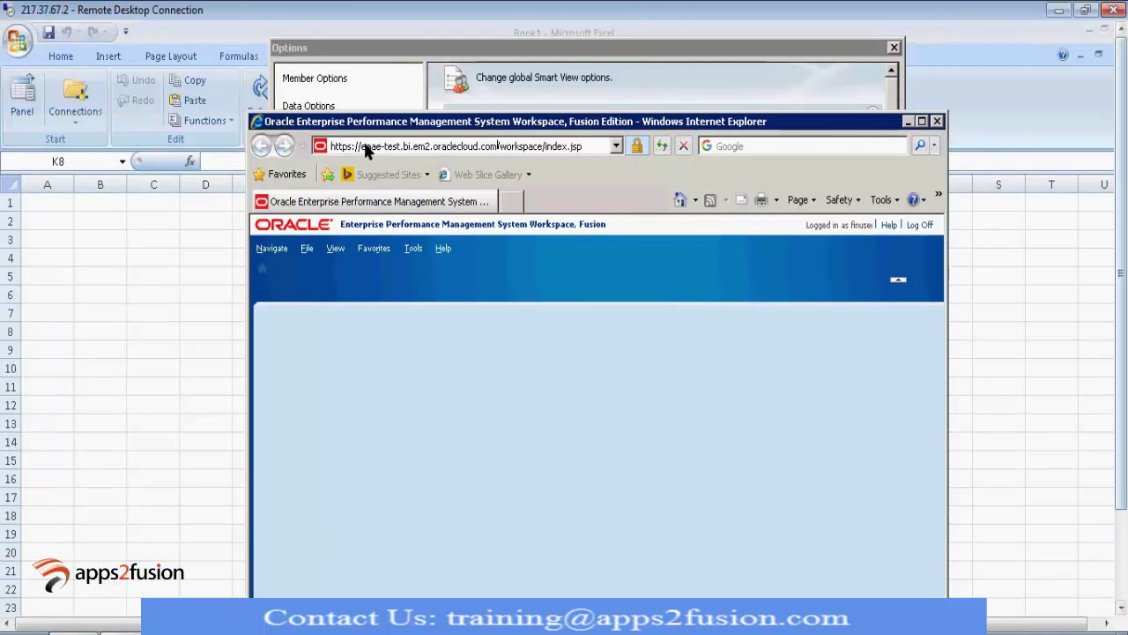
{"action": "left_click_drag", "start_coordinate": [498, 146], "coordinate": [295, 158]}
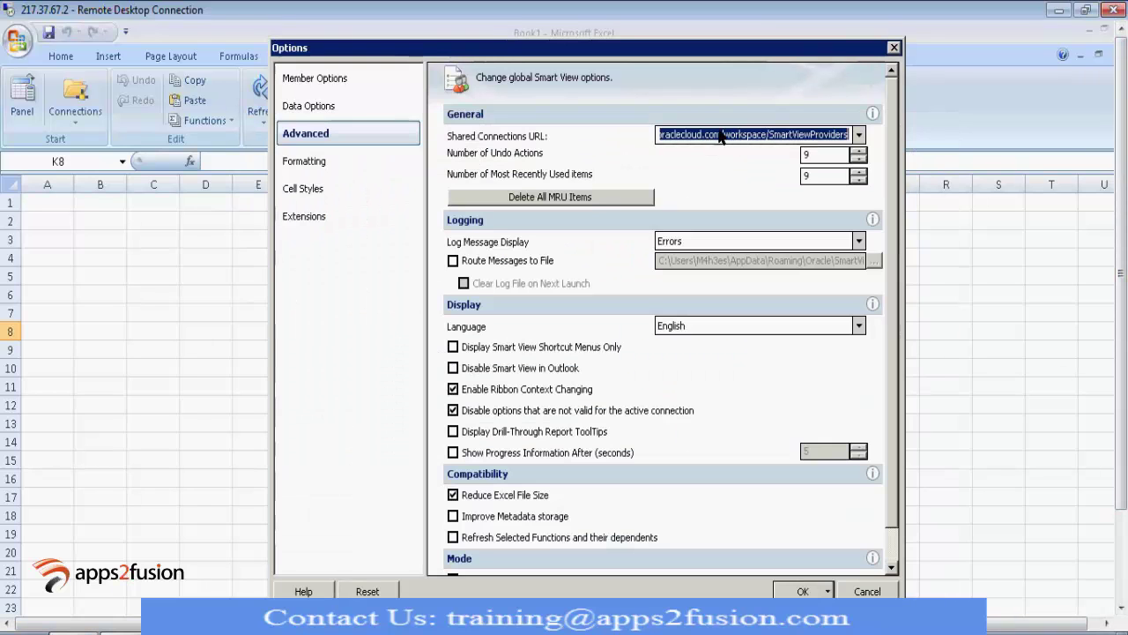
{"action": "left_click", "coordinate": [721, 135]}
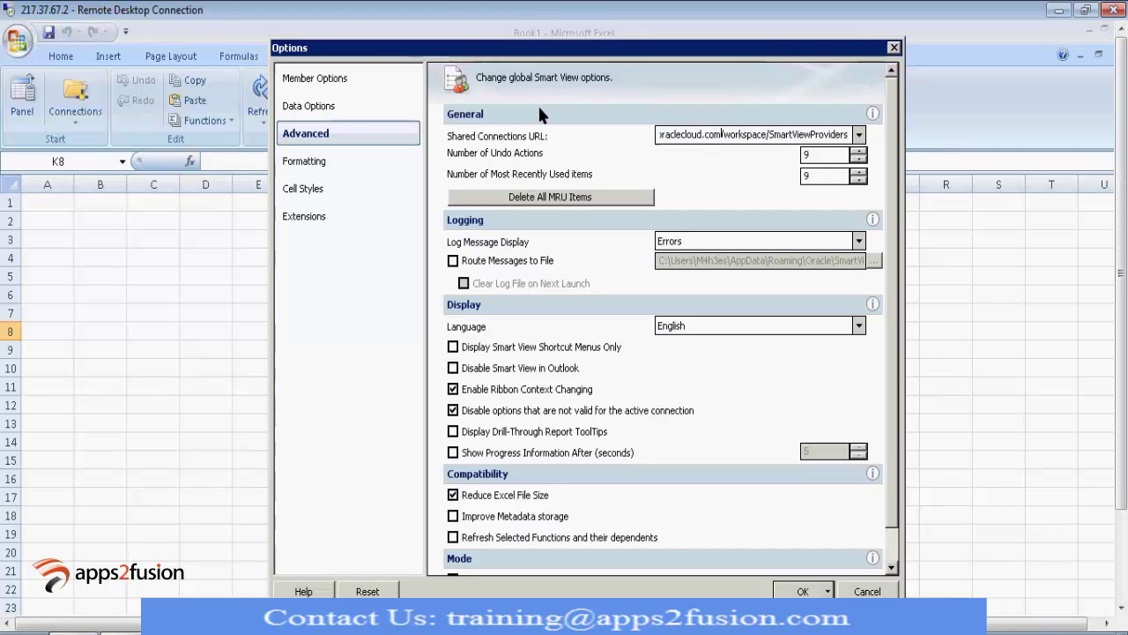
{"action": "key", "text": "shift+Home"}
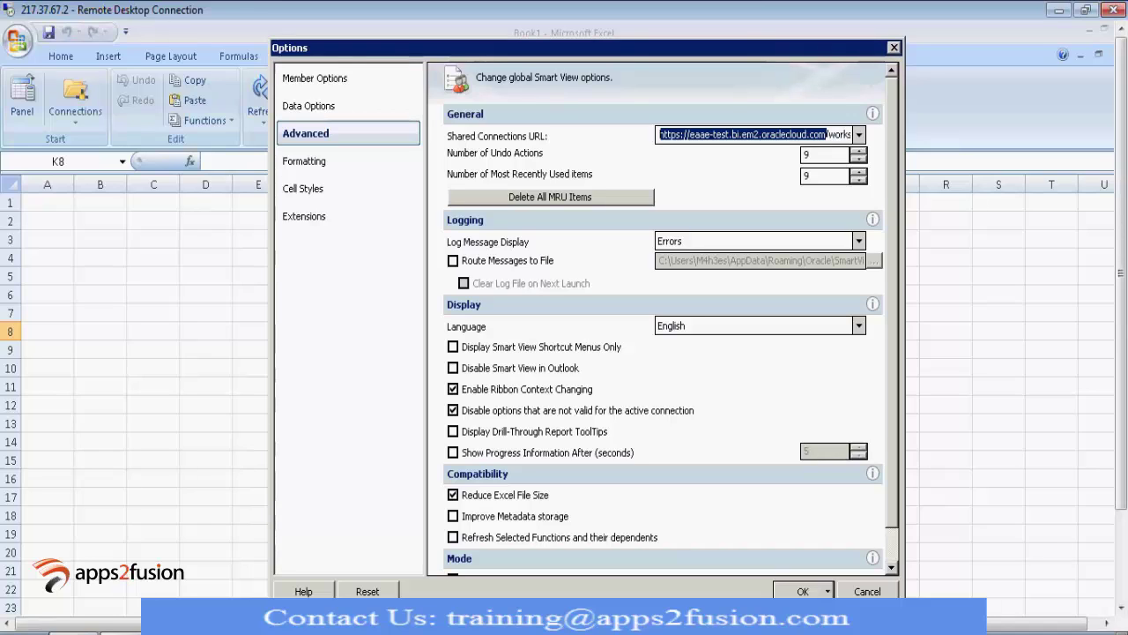
Step: Save the Smart View options and sign in to Shared Connections with the user's credentials
{"action": "left_click", "coordinate": [868, 590]}
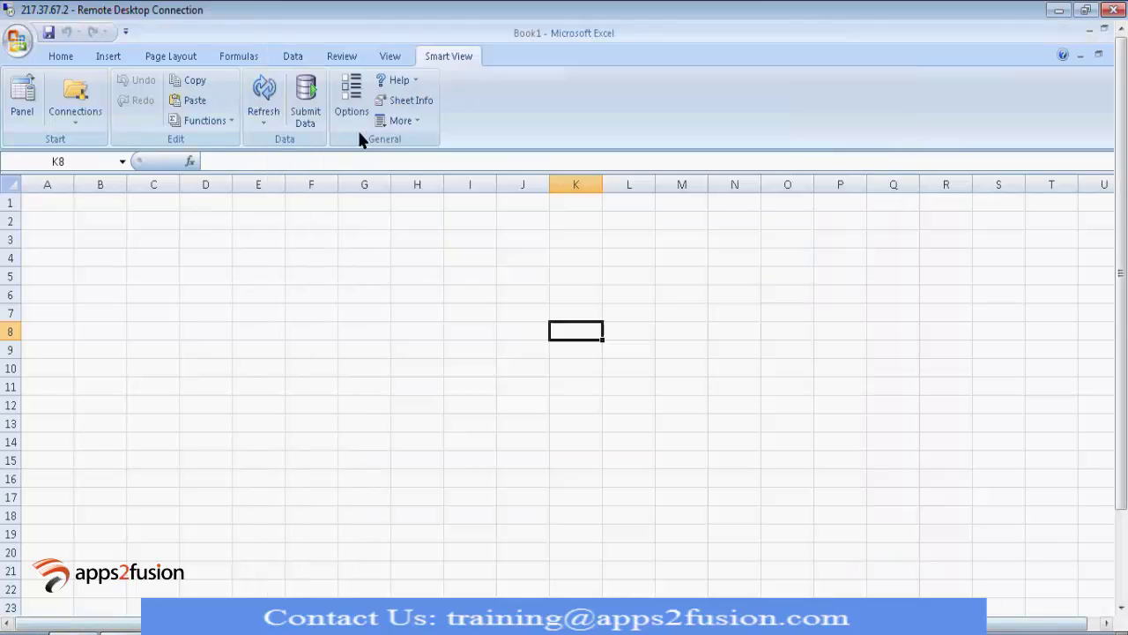
{"action": "left_click", "coordinate": [21, 98]}
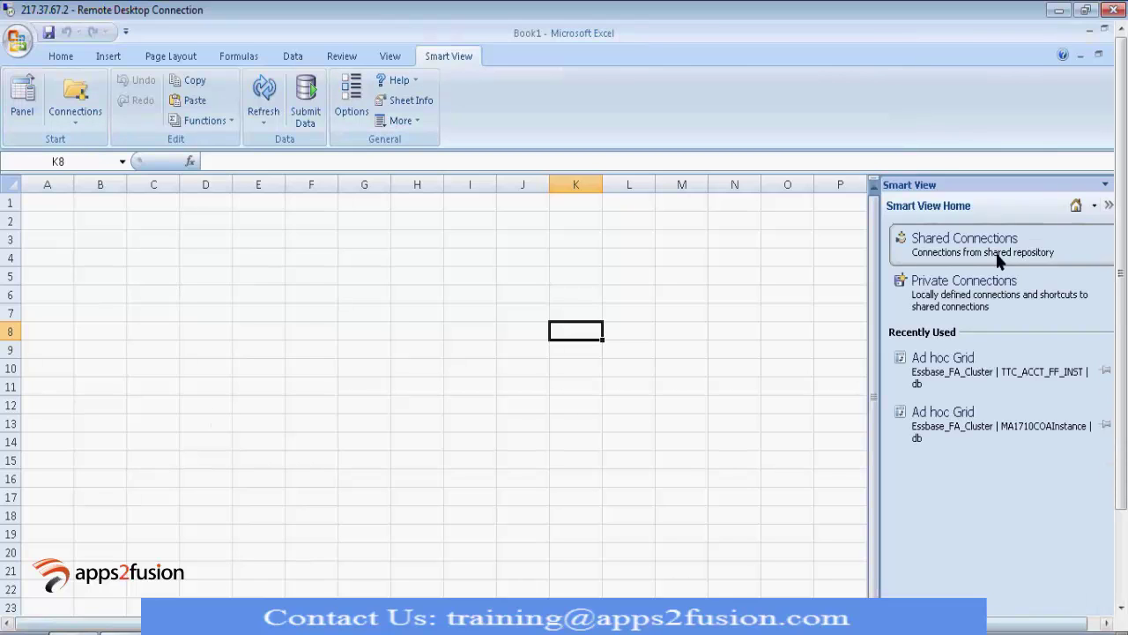
{"action": "left_click", "coordinate": [1000, 255]}
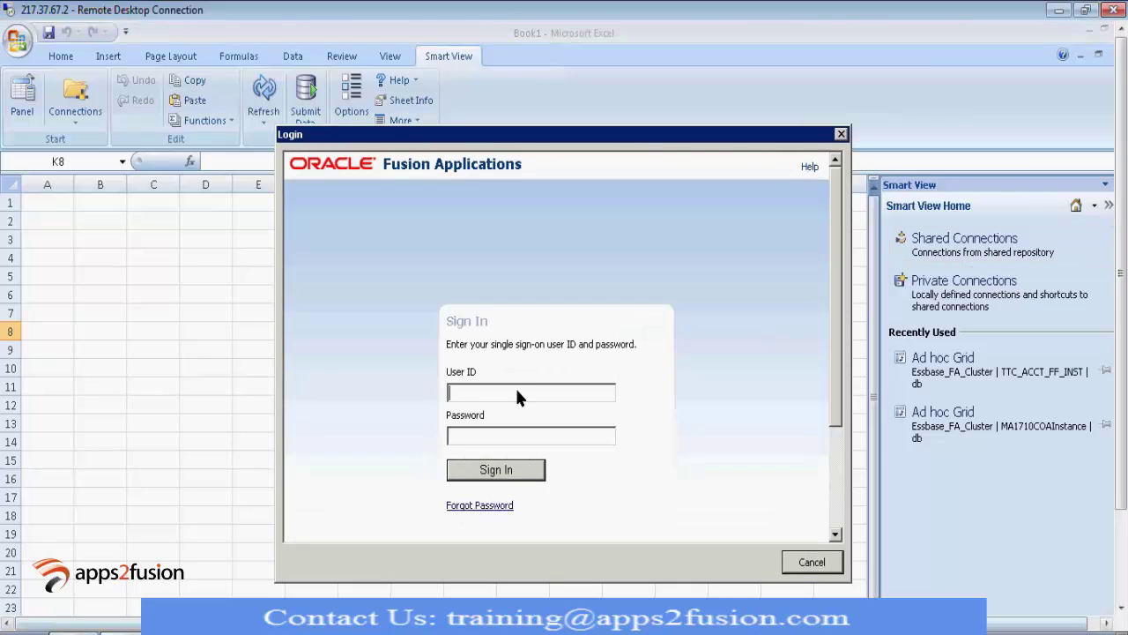
{"action": "type", "text": "finuser1"}
{"action": "key", "text": "Tab"}
{"action": "type", "text": "Welcome1"}
{"action": "left_click", "coordinate": [482, 474]}
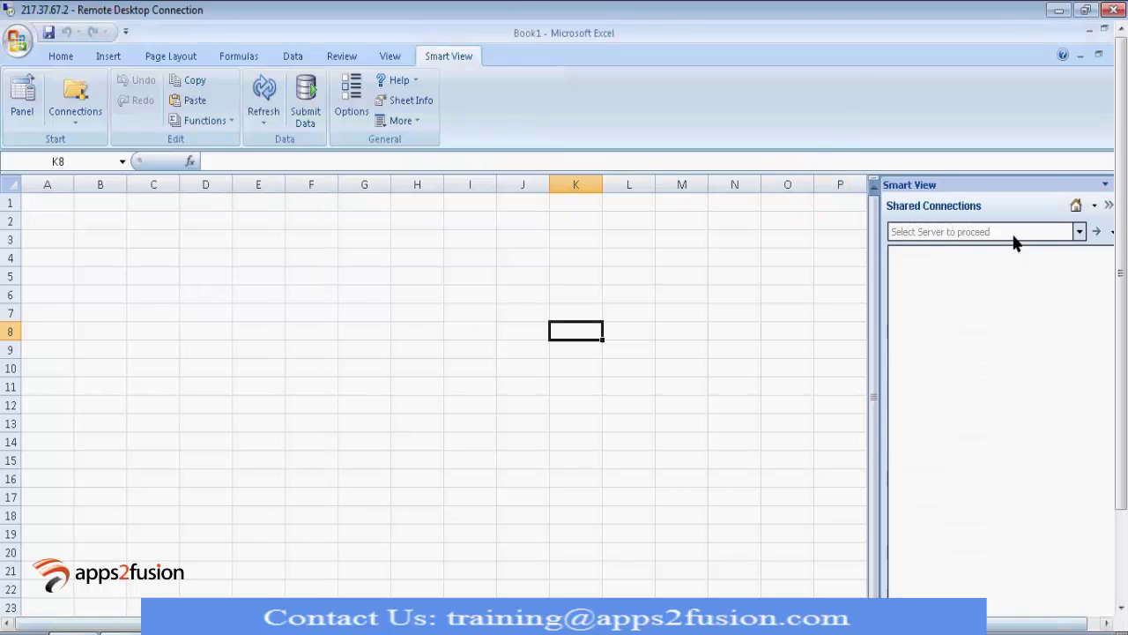
Step: Browse Oracle Essbase's Essbase_FA_Cluster down to TTC_ACCT_FF_INST and select its db cube
{"action": "left_click", "coordinate": [1013, 234]}
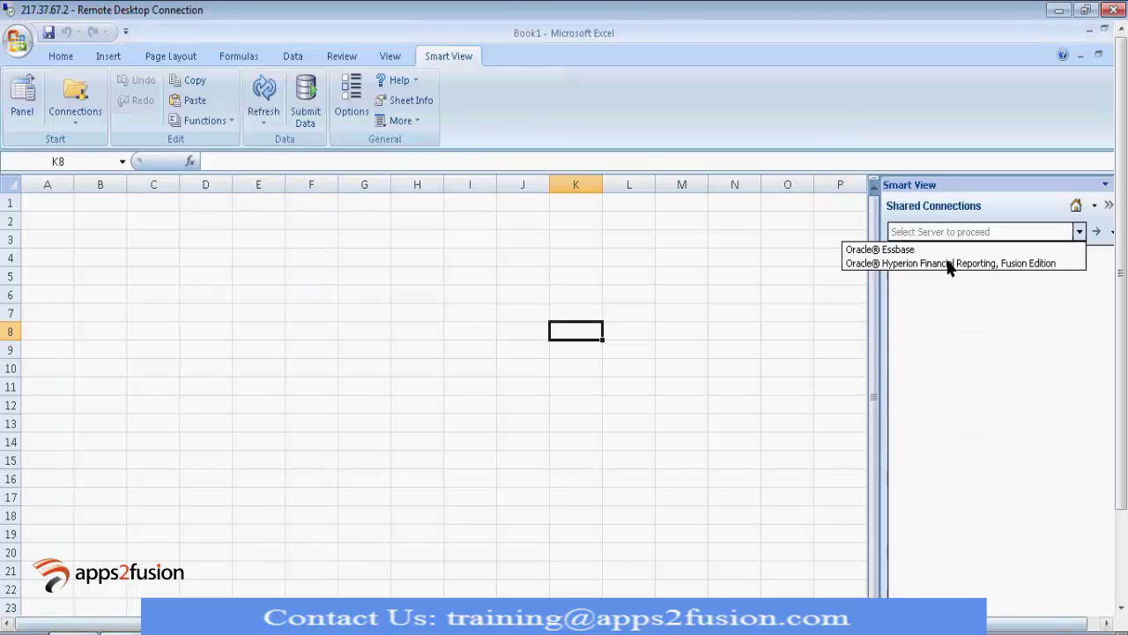
{"action": "left_click", "coordinate": [884, 250]}
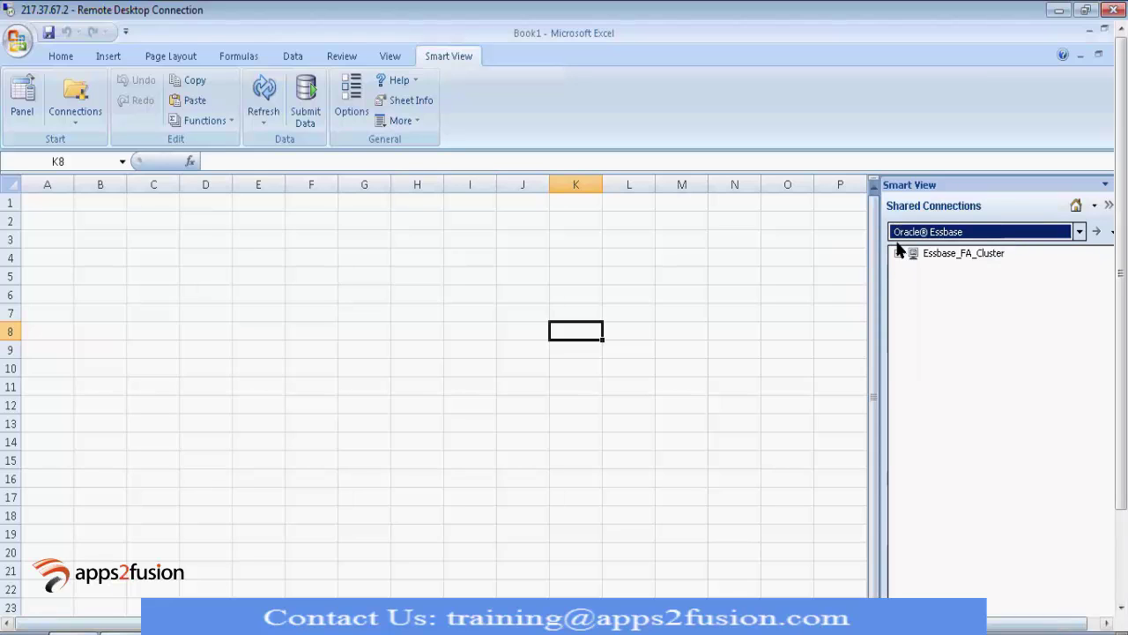
{"action": "left_click", "coordinate": [896, 254]}
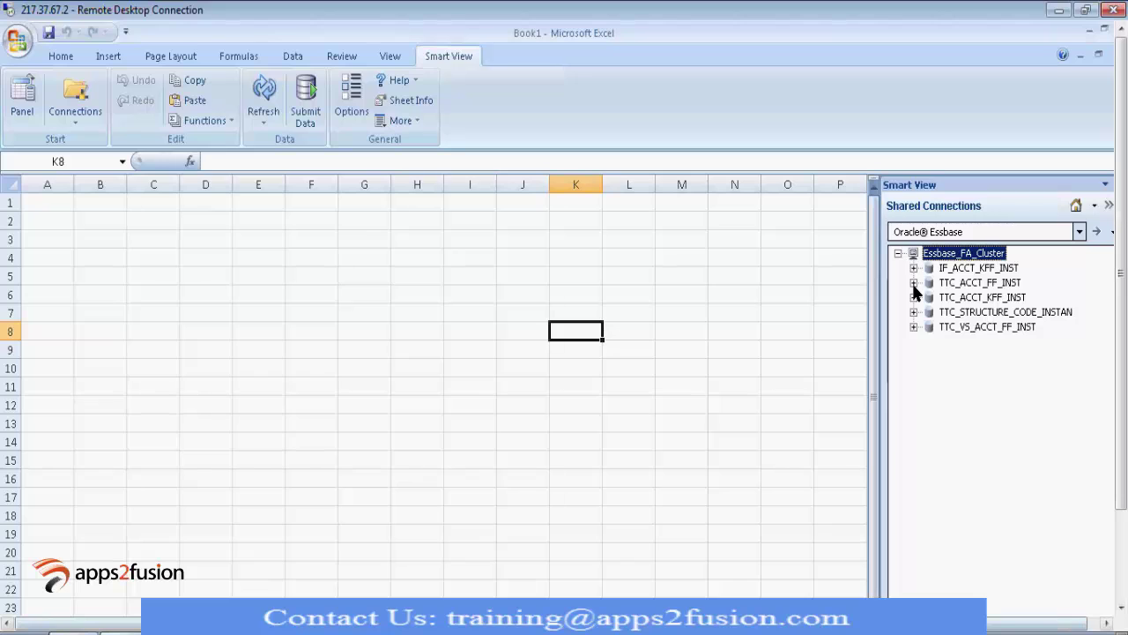
{"action": "left_click", "coordinate": [914, 283]}
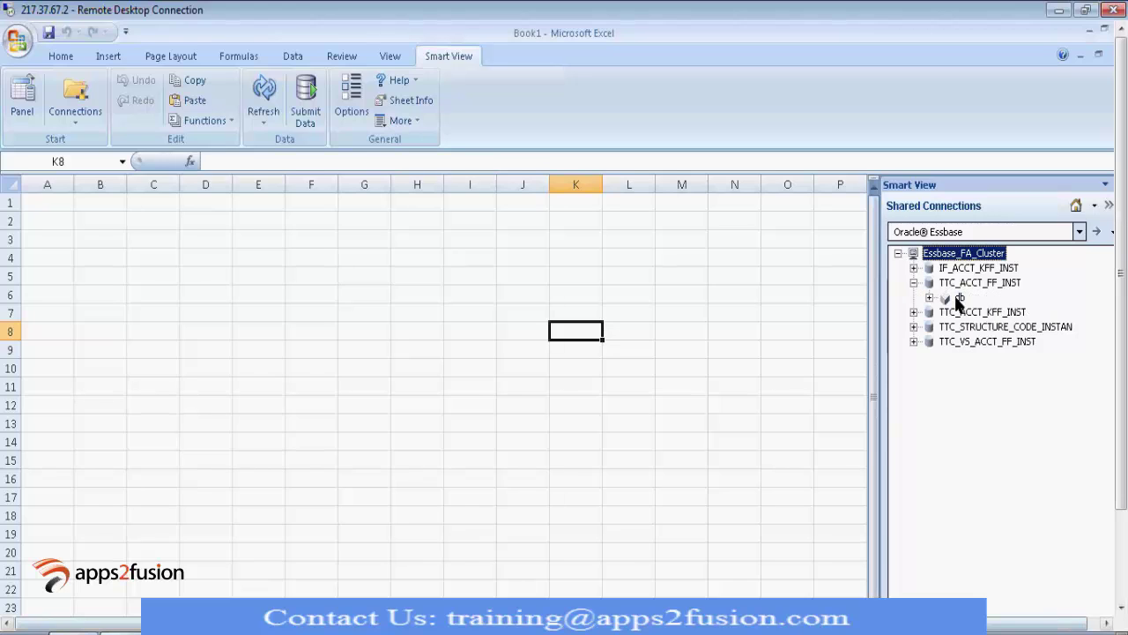
{"action": "left_click", "coordinate": [958, 299]}
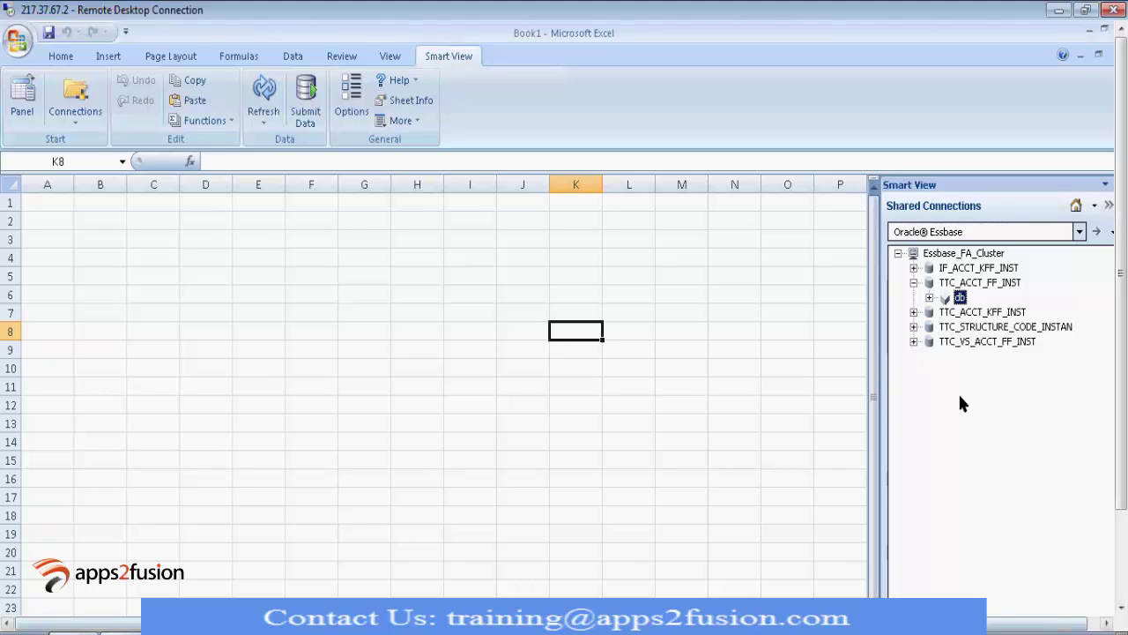
Step: Start an ad hoc grid on the db cube and dock the POV toolbar beside the sheet
{"action": "double_click", "coordinate": [960, 298]}
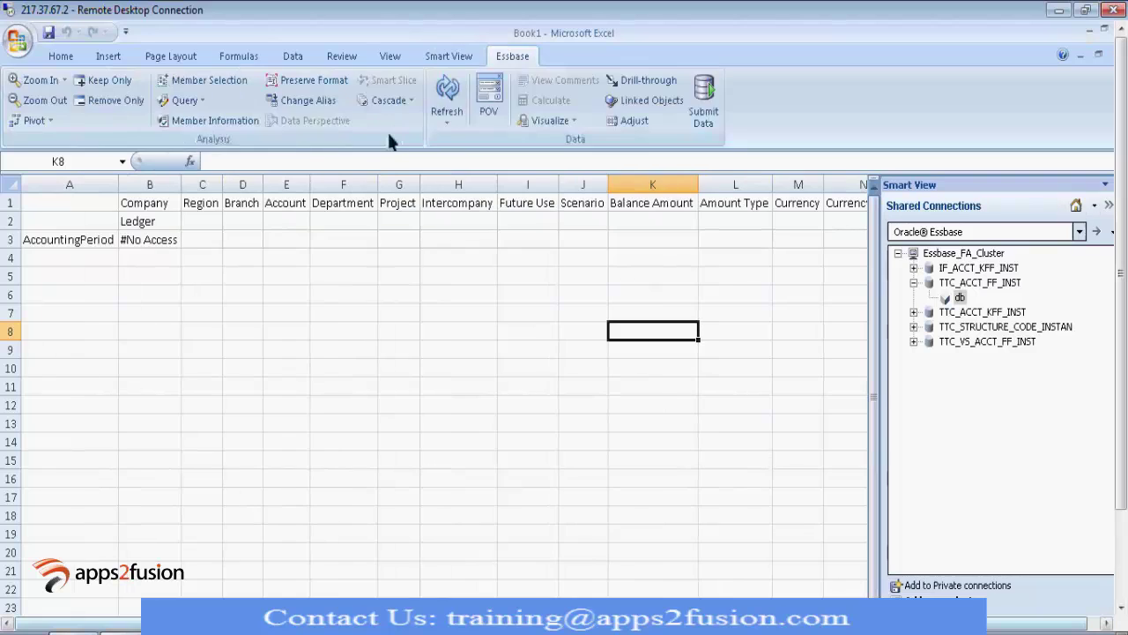
{"action": "left_click", "coordinate": [490, 92]}
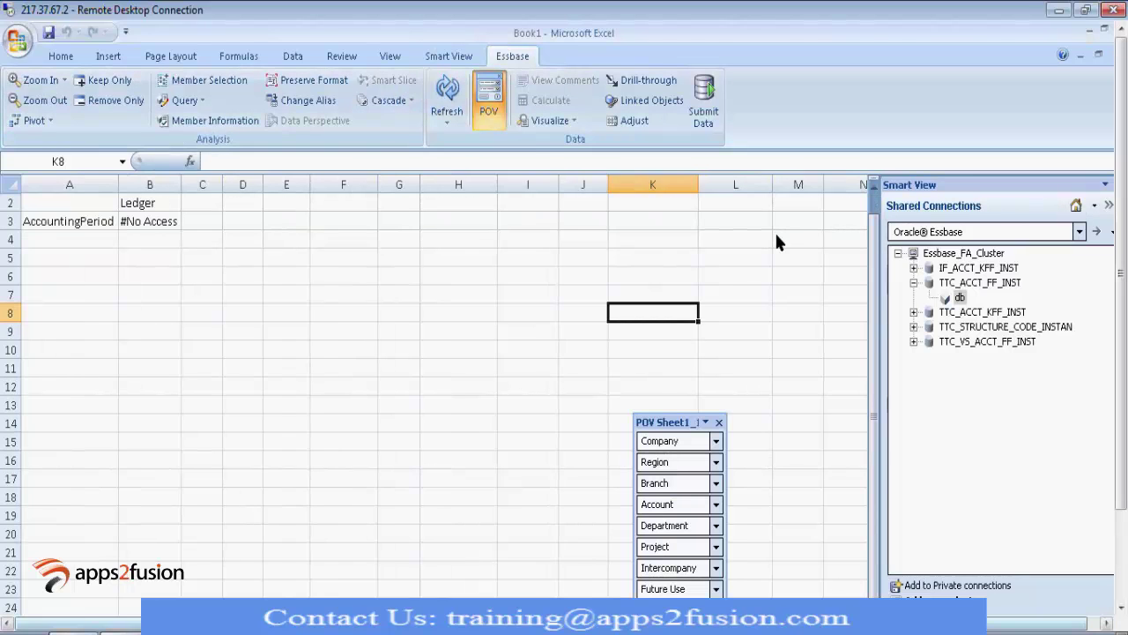
{"action": "left_click_drag", "start_coordinate": [657, 422], "coordinate": [761, 265]}
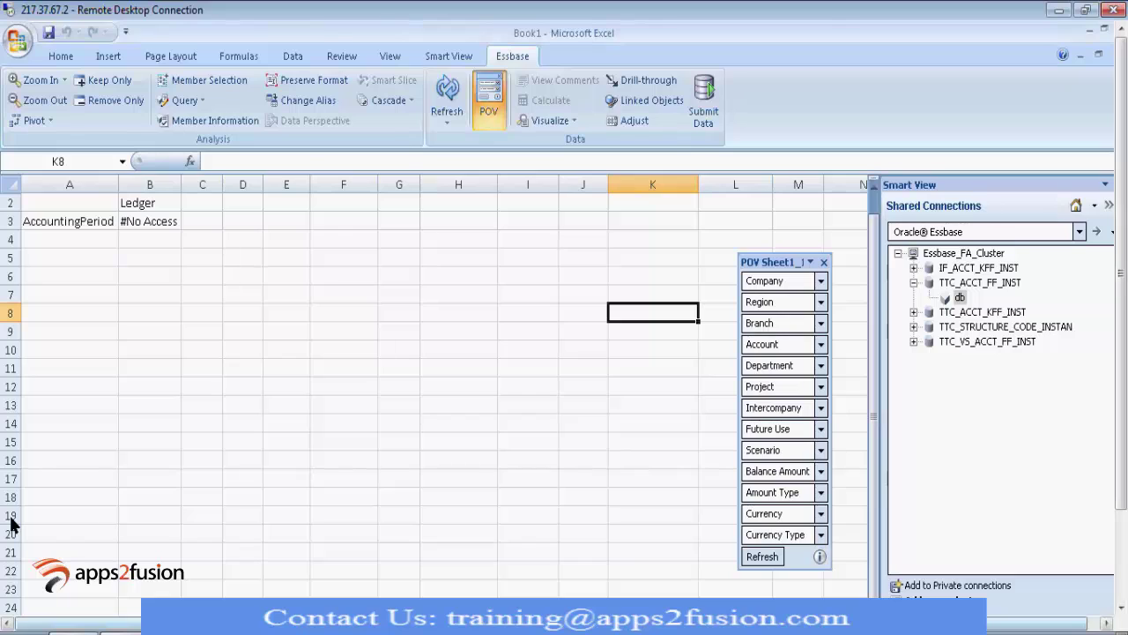
Step: Drag Account from the POV into A3 and move AccountingPeriod from B3 into the POV
{"action": "left_click", "coordinate": [77, 227]}
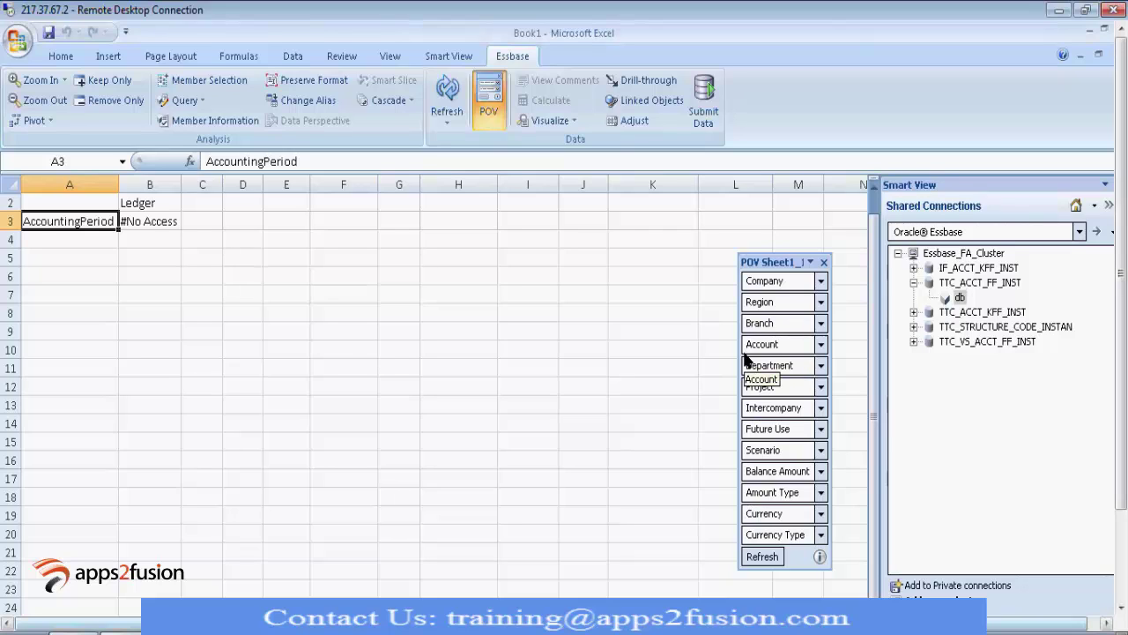
{"action": "left_click_drag", "start_coordinate": [745, 353], "coordinate": [33, 241]}
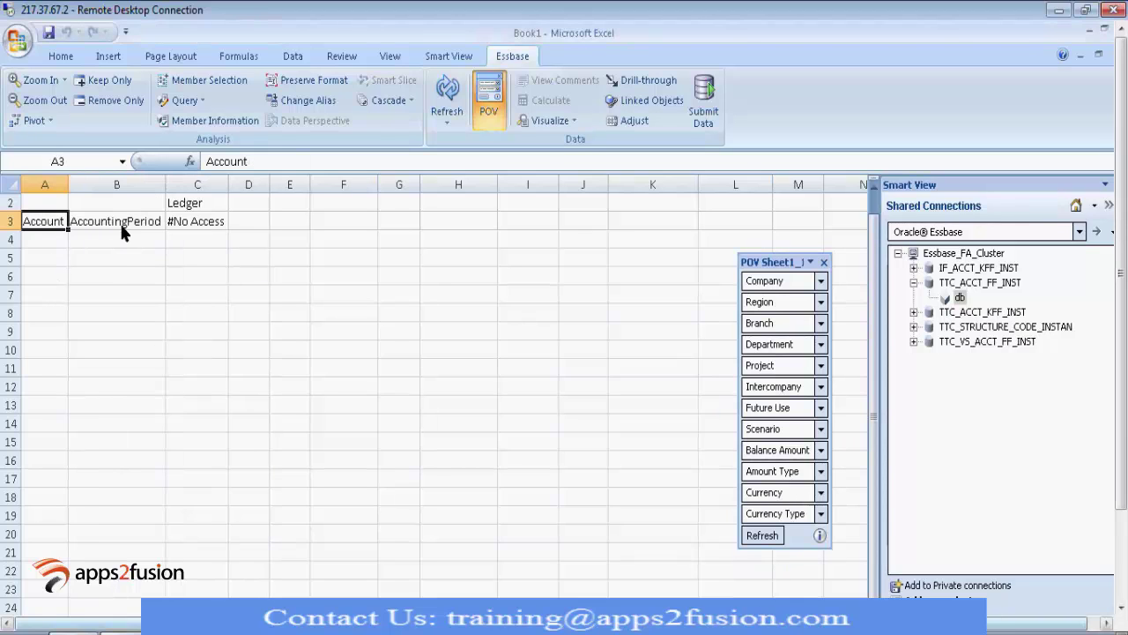
{"action": "left_click", "coordinate": [126, 228]}
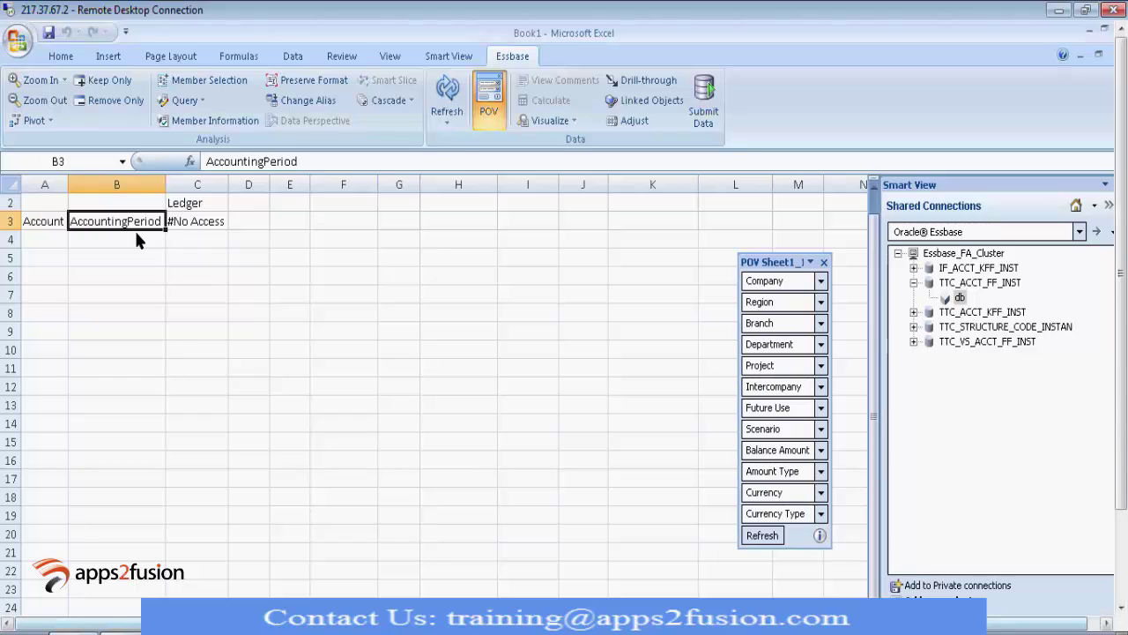
{"action": "left_click_drag", "start_coordinate": [136, 240], "coordinate": [756, 407]}
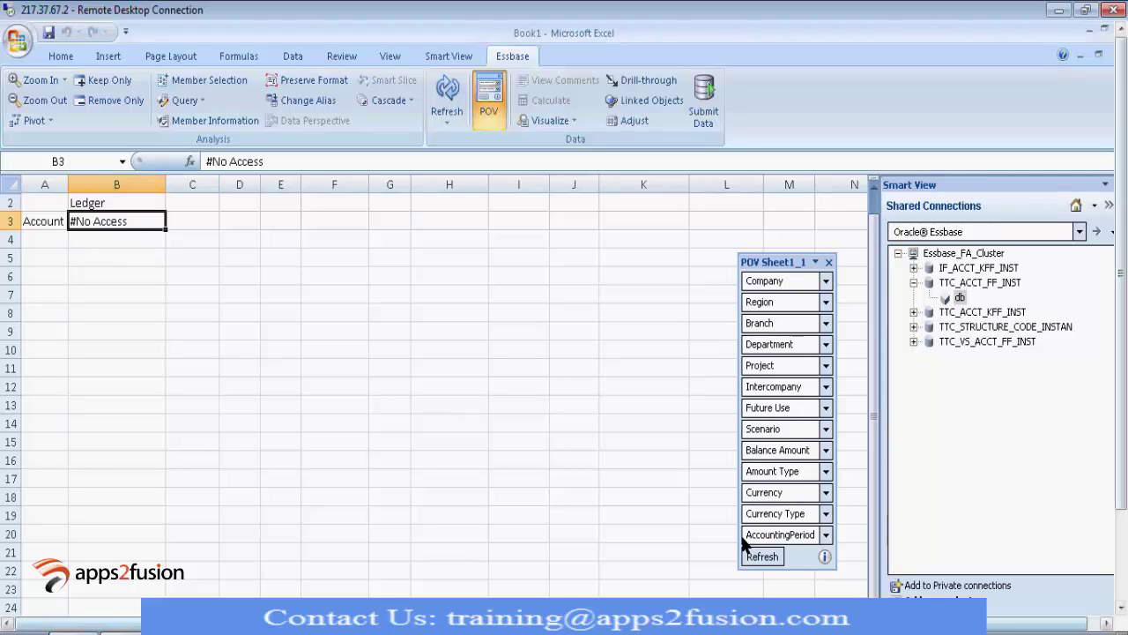
Step: Place AccountingPeriod in the column headers and move Ledger from B2 into the POV
{"action": "left_click_drag", "start_coordinate": [745, 537], "coordinate": [88, 221]}
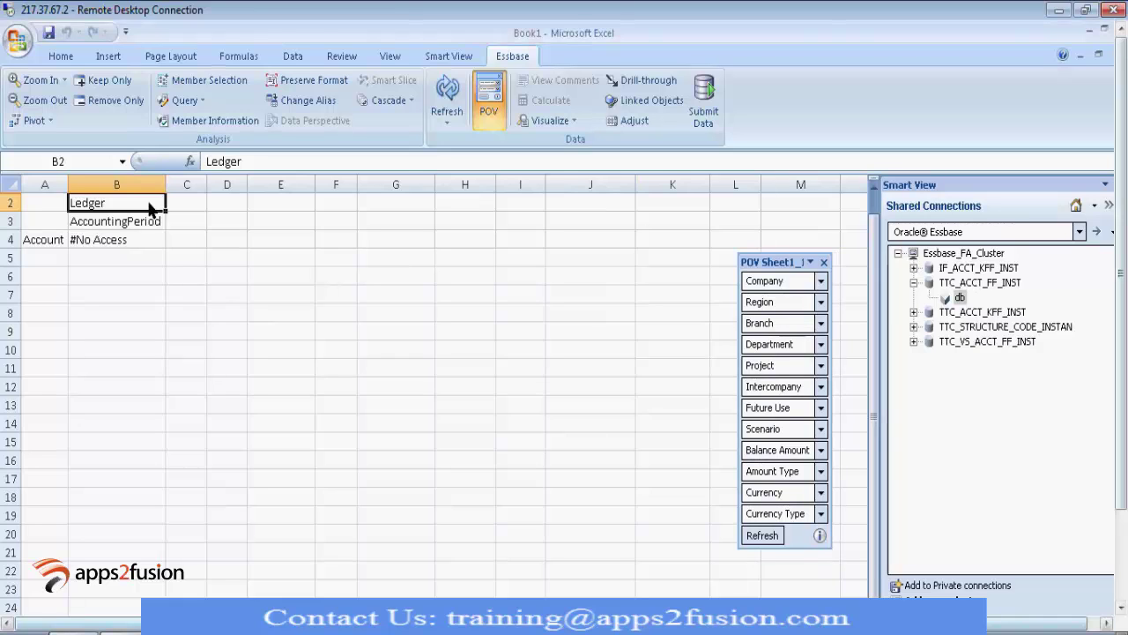
{"action": "left_click_drag", "start_coordinate": [150, 208], "coordinate": [786, 392]}
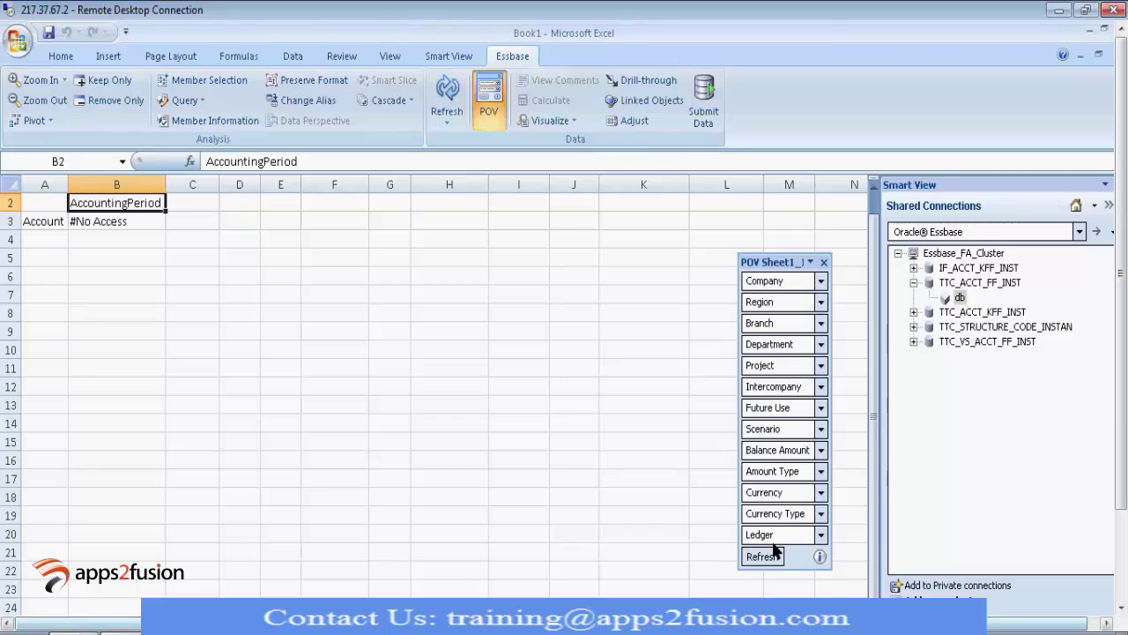
Step: Set the Scenario POV member to Actual and remove the Scenario dimension name
{"action": "left_click", "coordinate": [823, 431]}
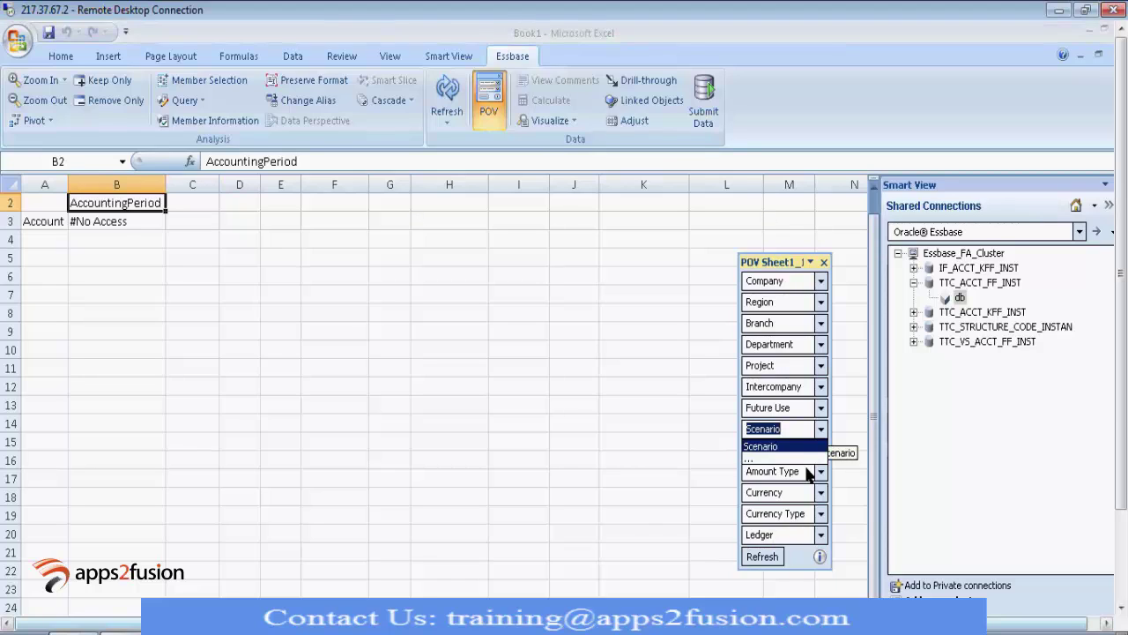
{"action": "left_click", "coordinate": [798, 460]}
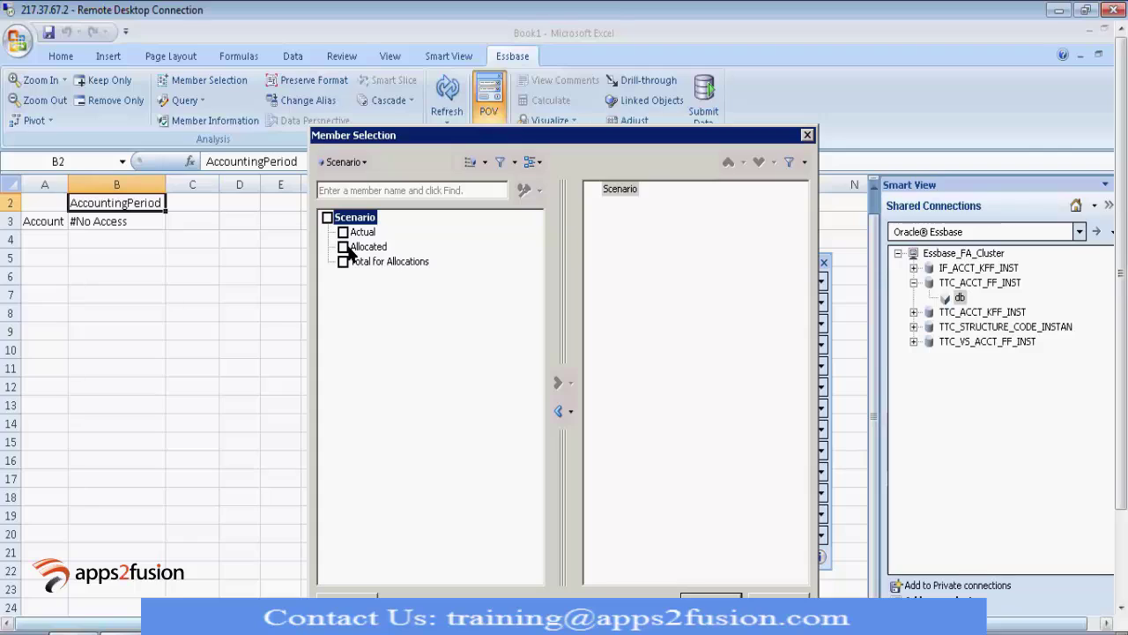
{"action": "left_click", "coordinate": [343, 232]}
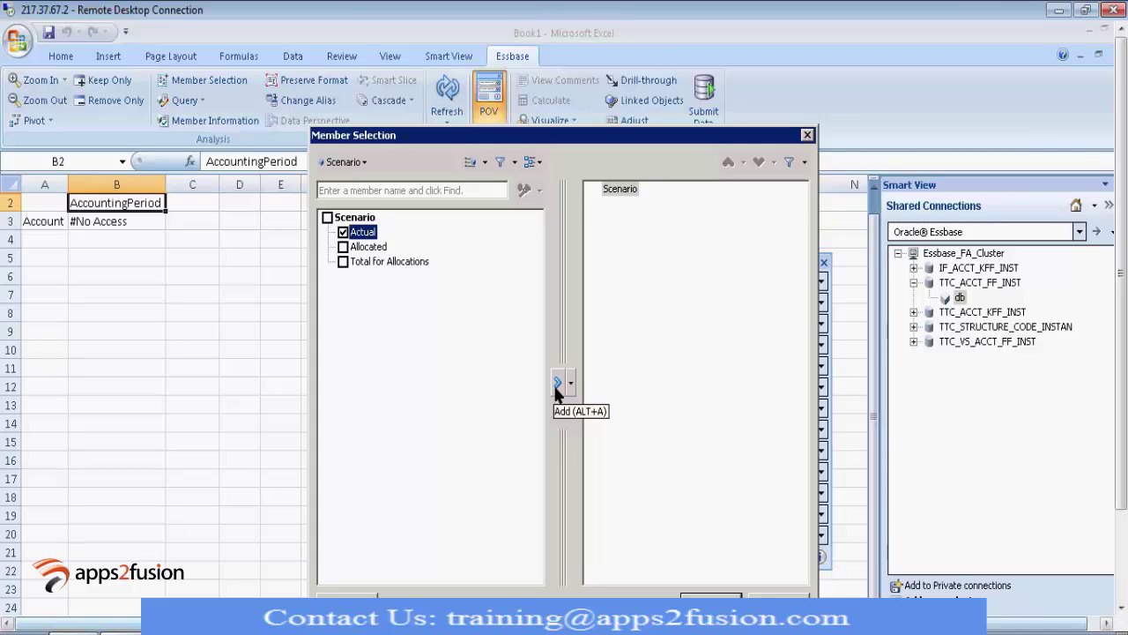
{"action": "left_click", "coordinate": [555, 385]}
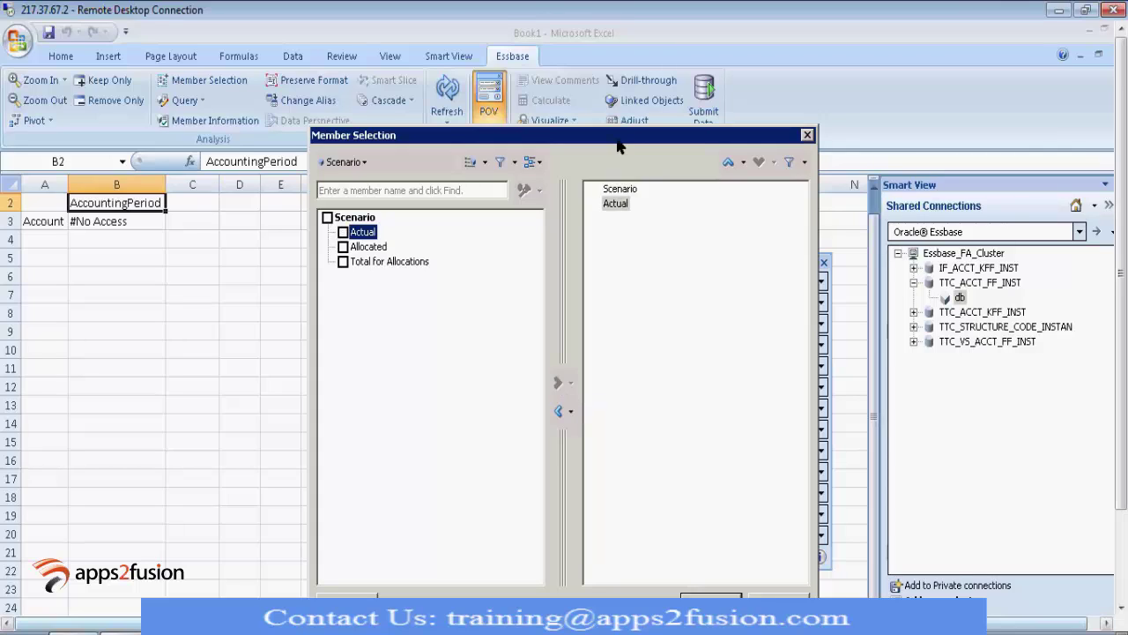
{"action": "left_click", "coordinate": [619, 189]}
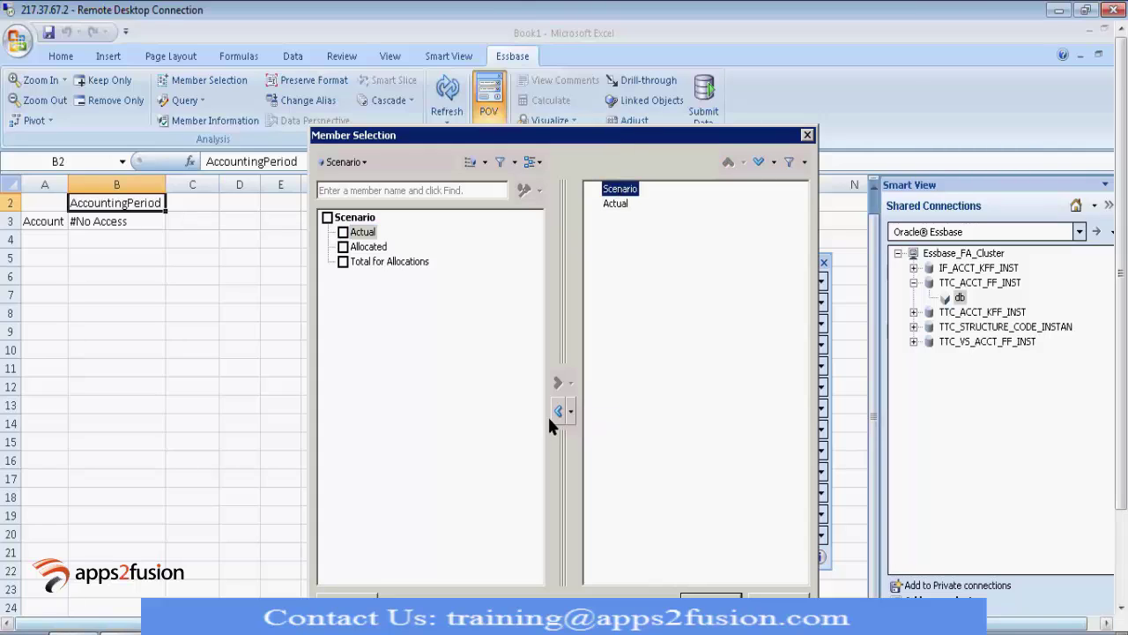
{"action": "left_click", "coordinate": [558, 411]}
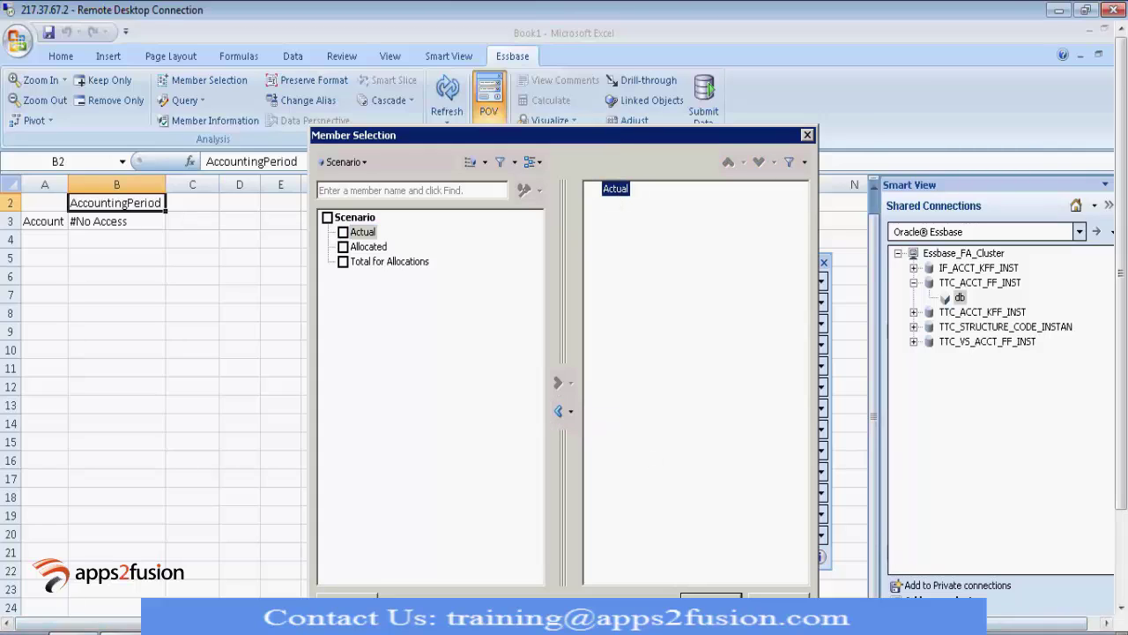
Step: Switch to Ledger and select KSA_PL from All Ledgers in place of Ledger
{"action": "left_click", "coordinate": [364, 164]}
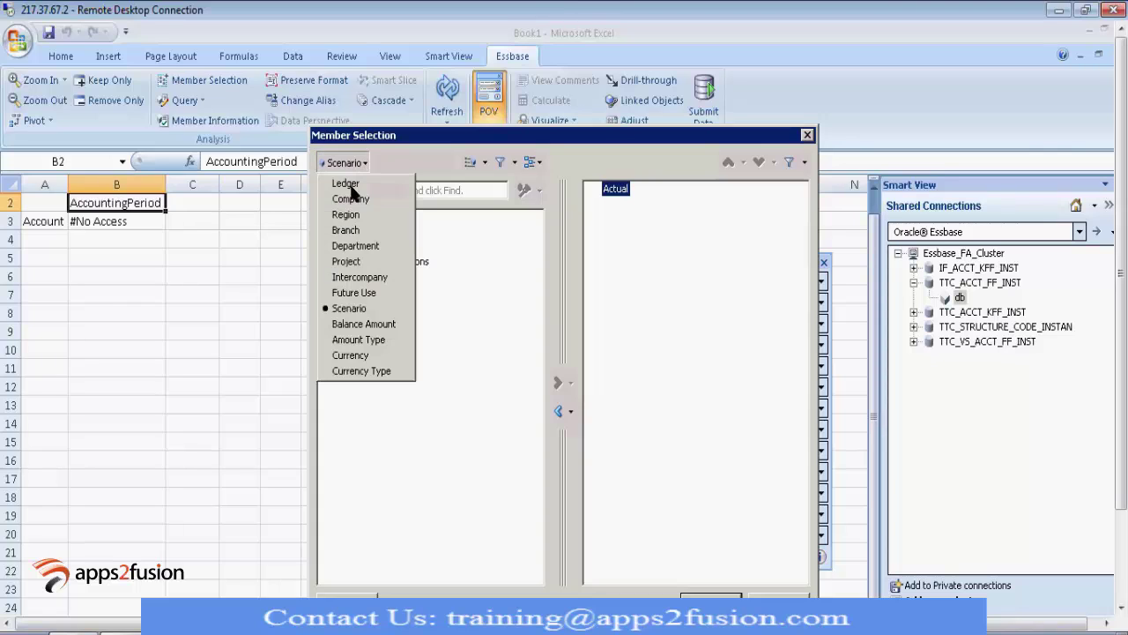
{"action": "left_click", "coordinate": [349, 184]}
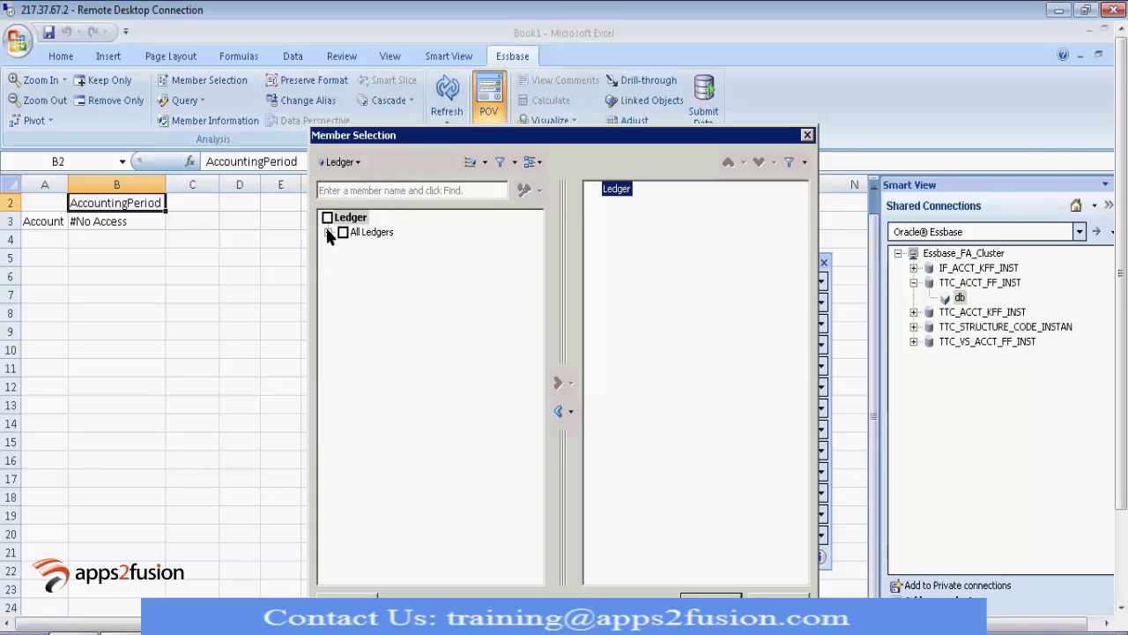
{"action": "left_click", "coordinate": [328, 233]}
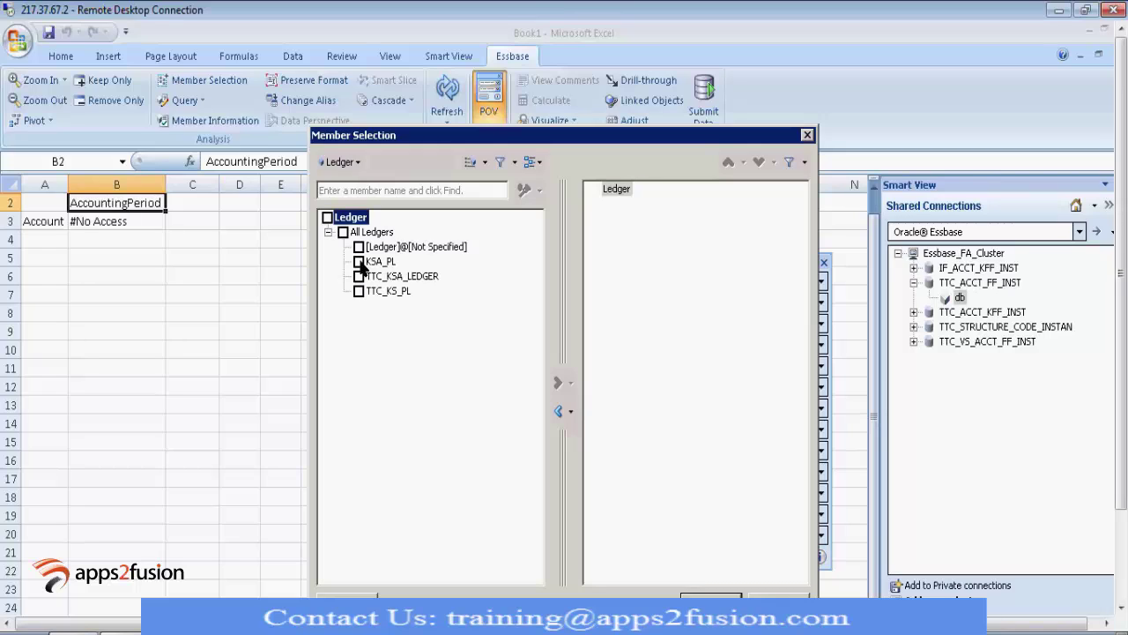
{"action": "left_click", "coordinate": [359, 262]}
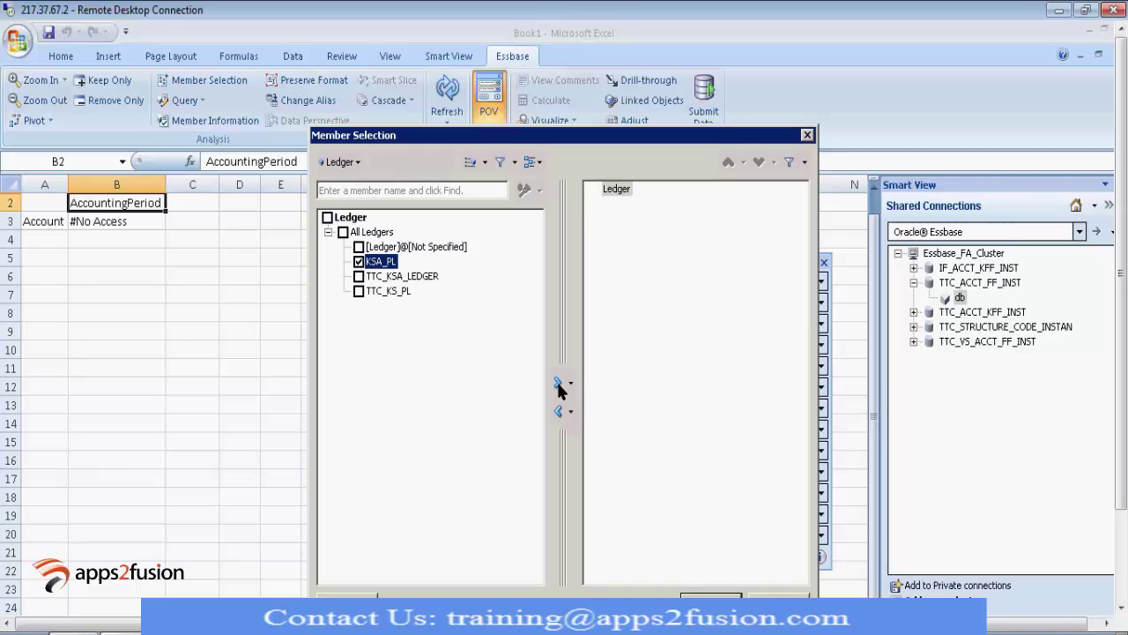
{"action": "left_click", "coordinate": [559, 385]}
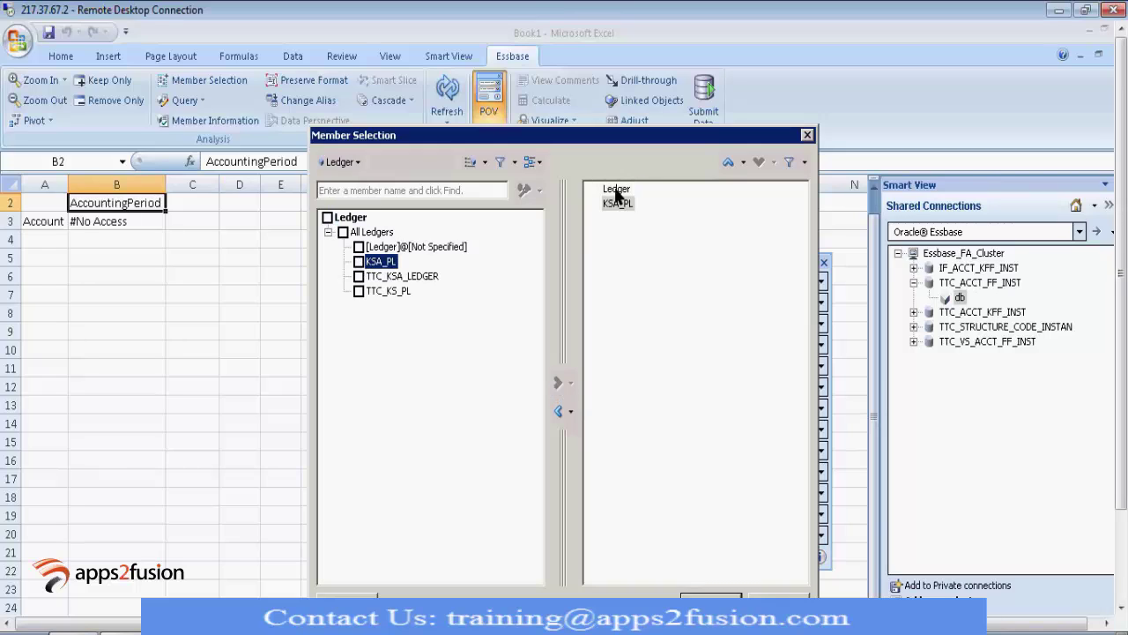
{"action": "left_click", "coordinate": [561, 410]}
Step: Switch to Balance Amount and select Period Activity in place of Balance Amount
{"action": "left_click", "coordinate": [355, 164]}
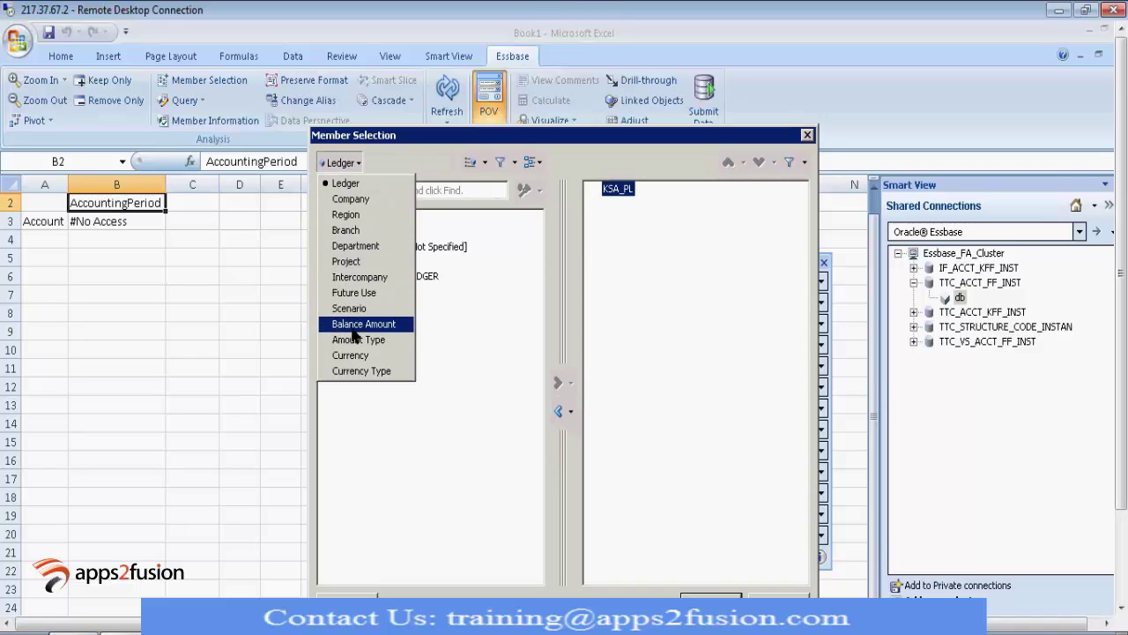
{"action": "left_click", "coordinate": [353, 326]}
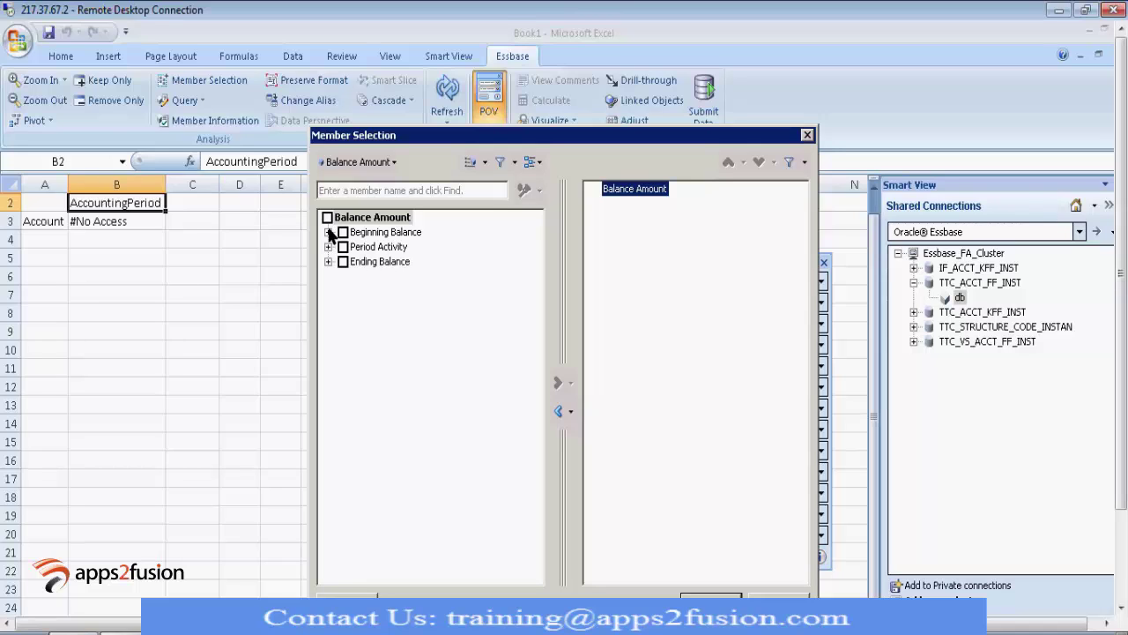
{"action": "left_click", "coordinate": [328, 232]}
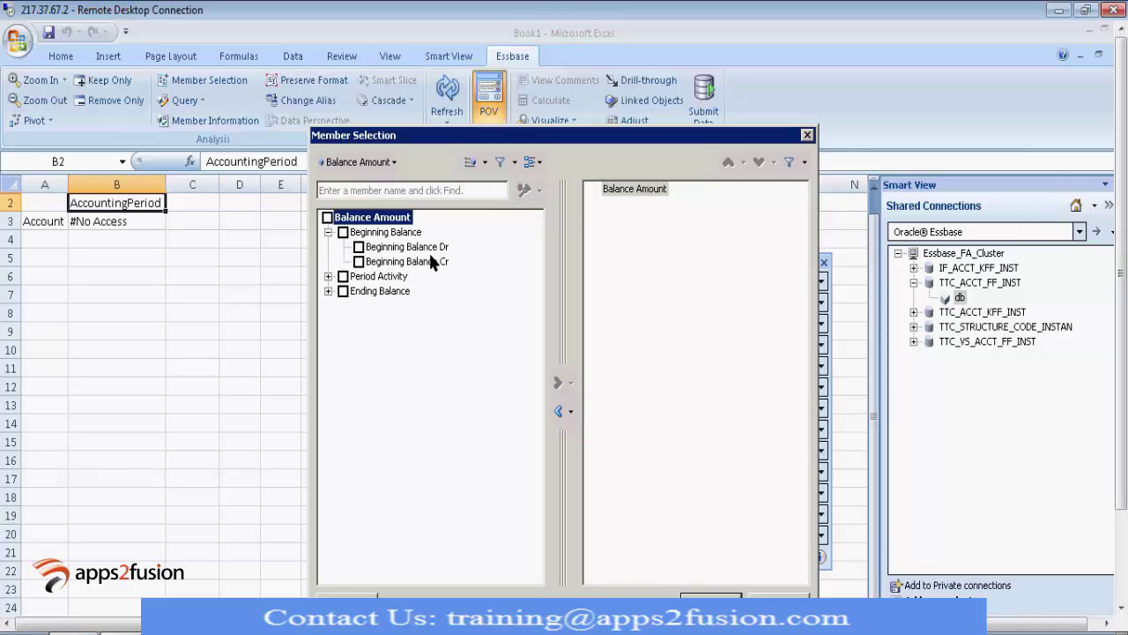
{"action": "left_click", "coordinate": [328, 276]}
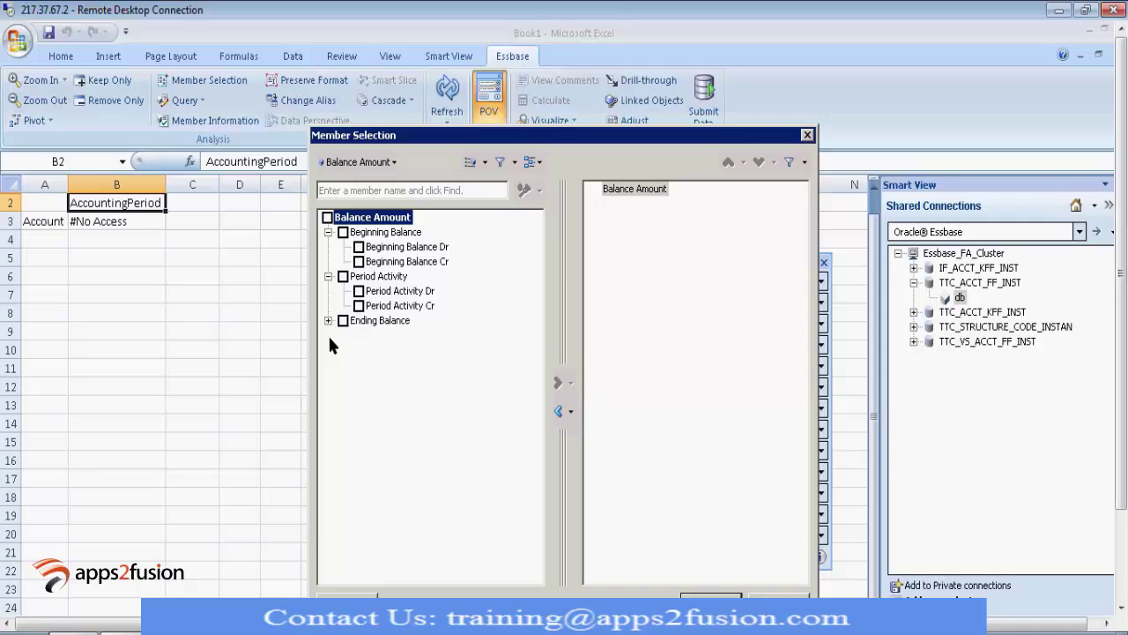
{"action": "left_click", "coordinate": [328, 320]}
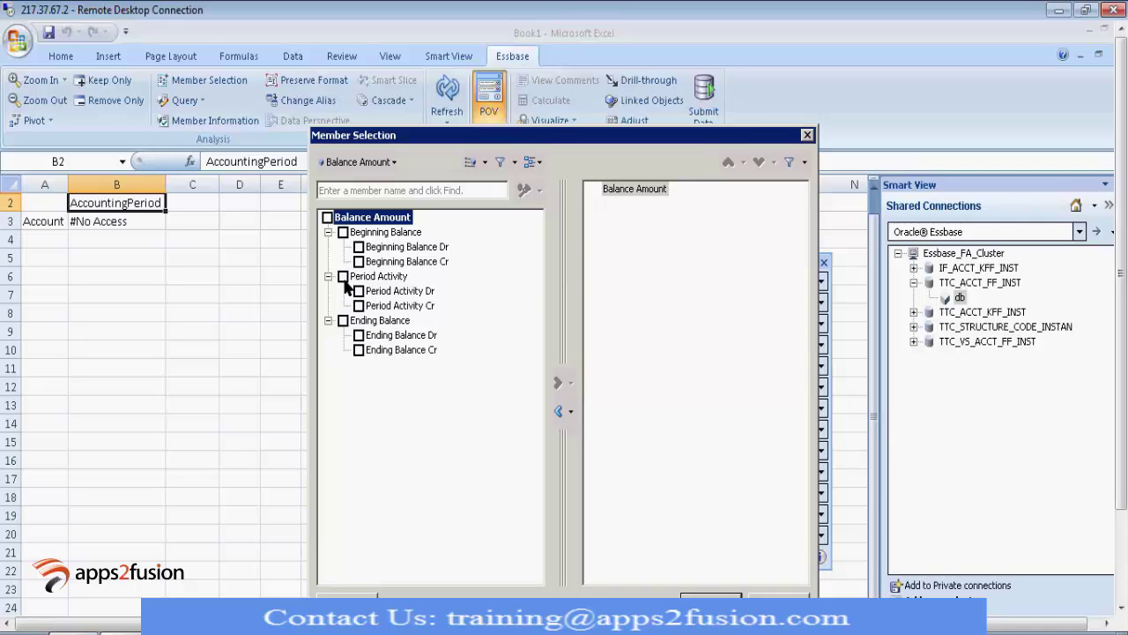
{"action": "left_click", "coordinate": [343, 276]}
{"action": "left_click", "coordinate": [558, 384]}
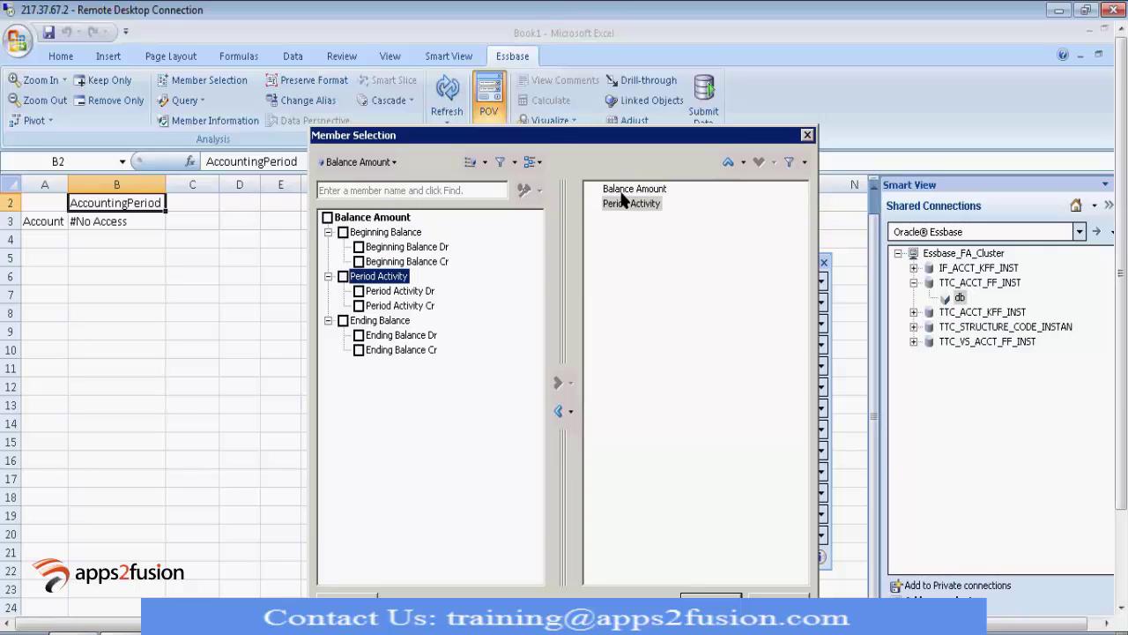
{"action": "left_click", "coordinate": [620, 190]}
{"action": "left_click", "coordinate": [558, 411]}
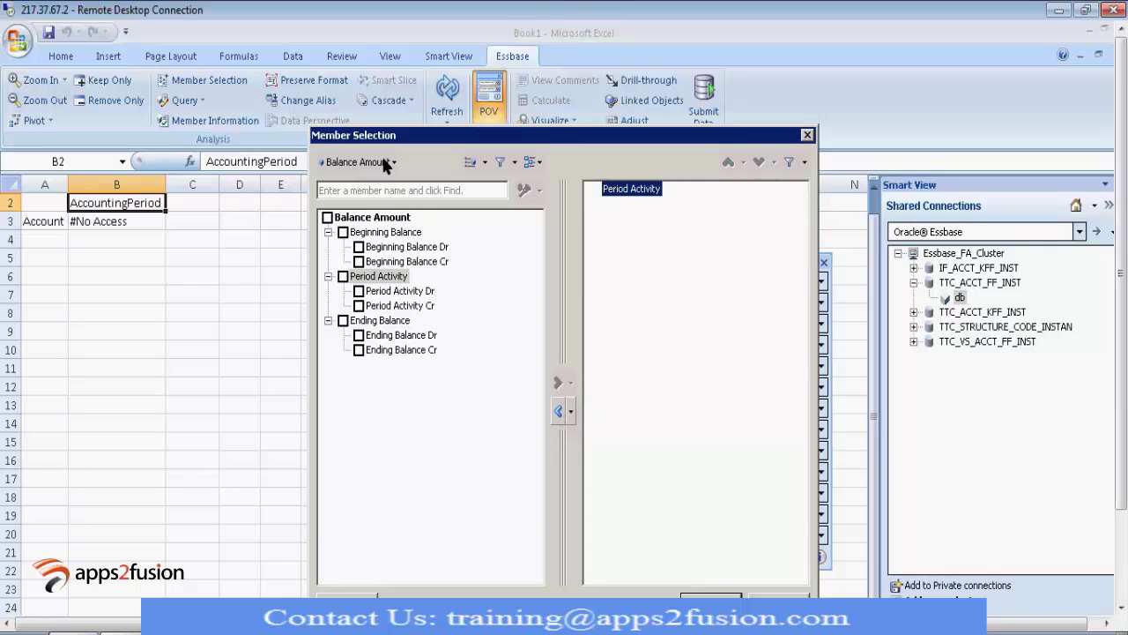
Step: Switch to Amount Type and select Base in place of Amount Type
{"action": "left_click", "coordinate": [394, 162]}
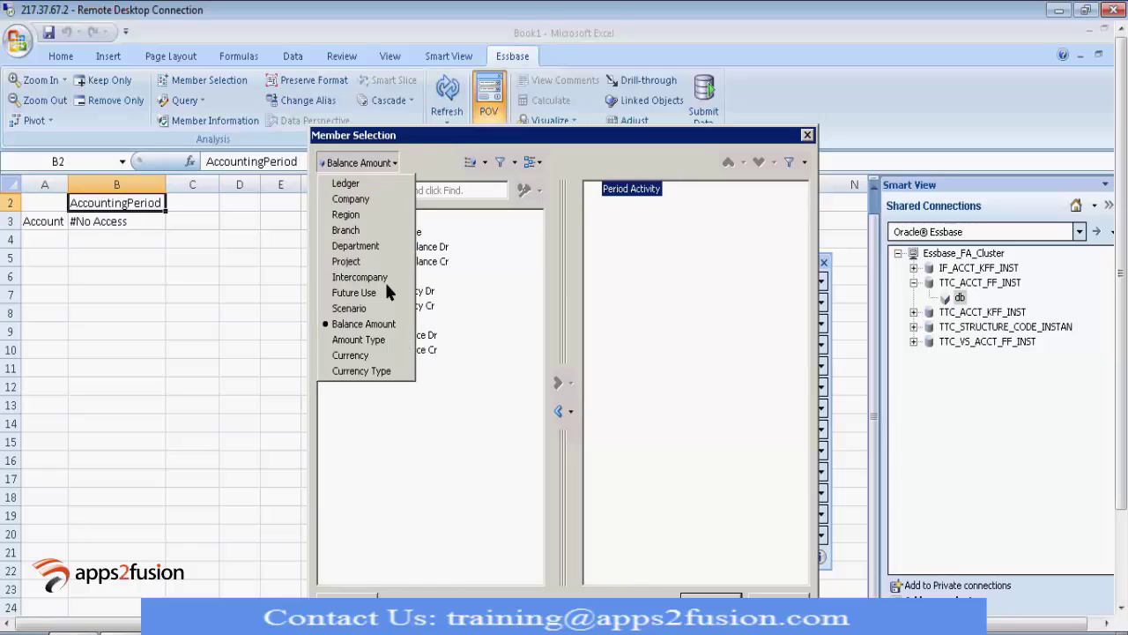
{"action": "left_click", "coordinate": [363, 340]}
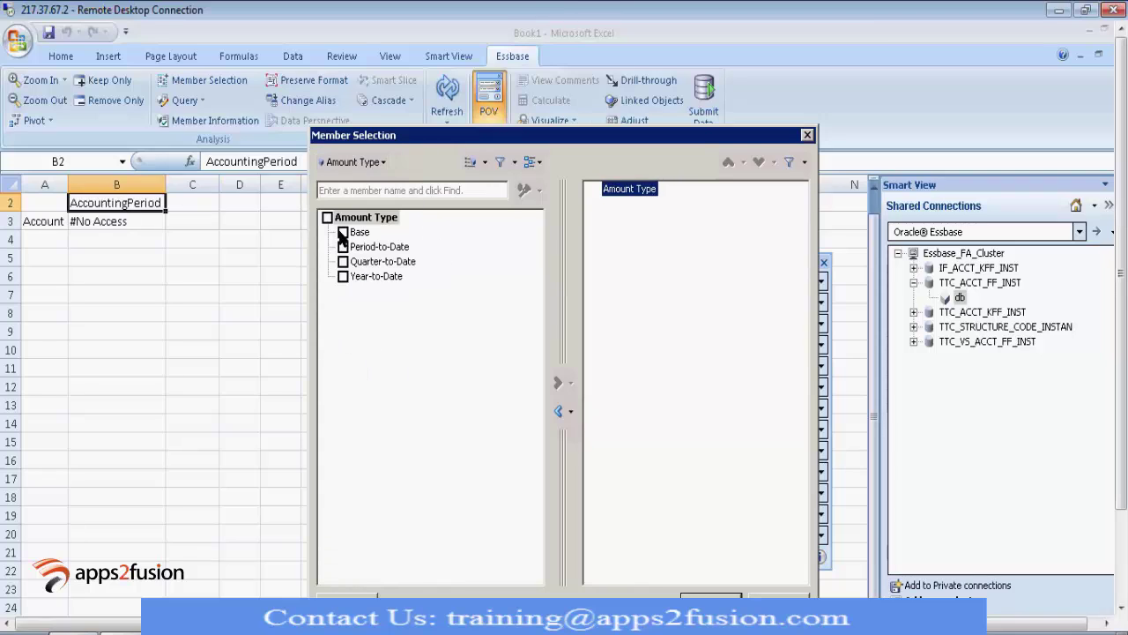
{"action": "left_click", "coordinate": [343, 233]}
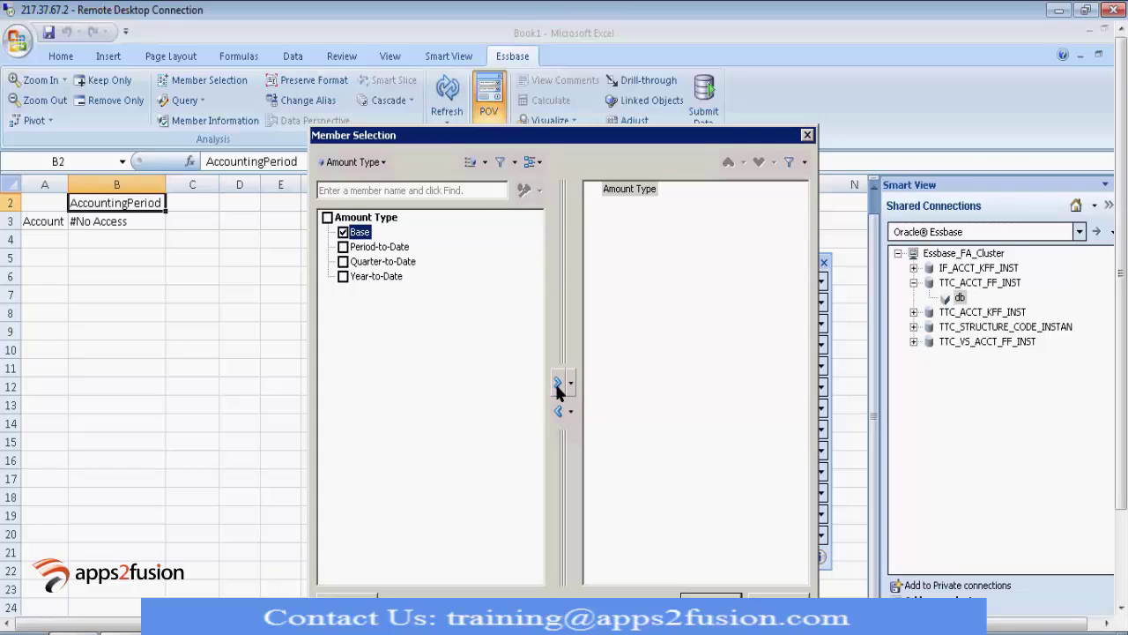
{"action": "left_click", "coordinate": [558, 385]}
{"action": "left_click", "coordinate": [621, 190]}
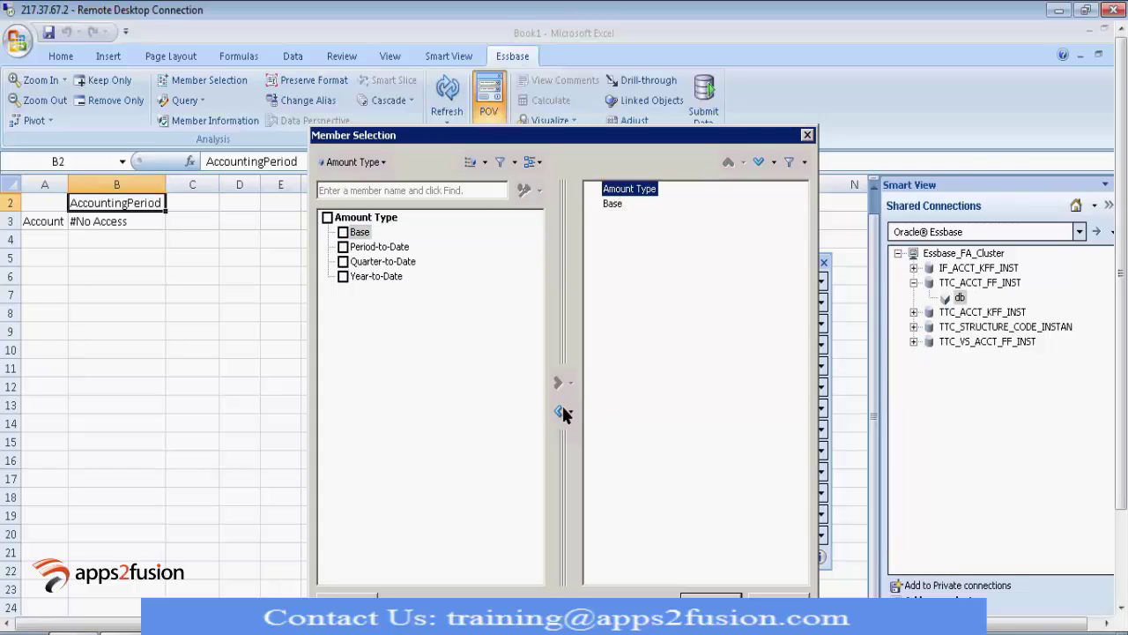
{"action": "left_click", "coordinate": [558, 412]}
{"action": "left_click", "coordinate": [355, 162]}
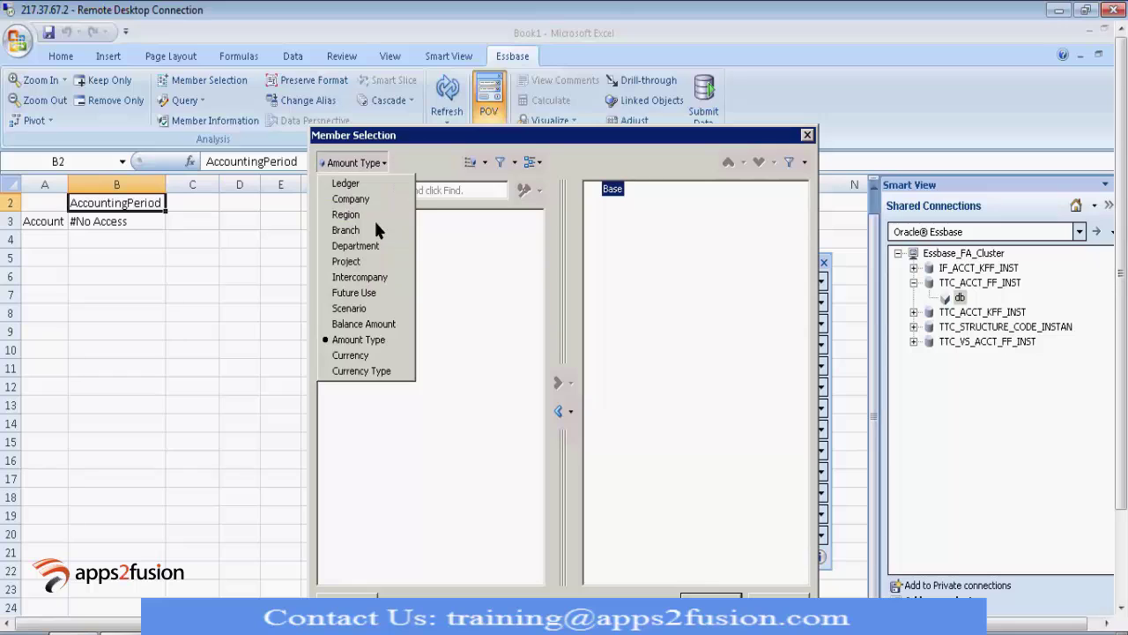
Step: Choose SAR - Saudi Riyal as the Currency member, then switch to Currency Type
{"action": "left_click", "coordinate": [350, 355]}
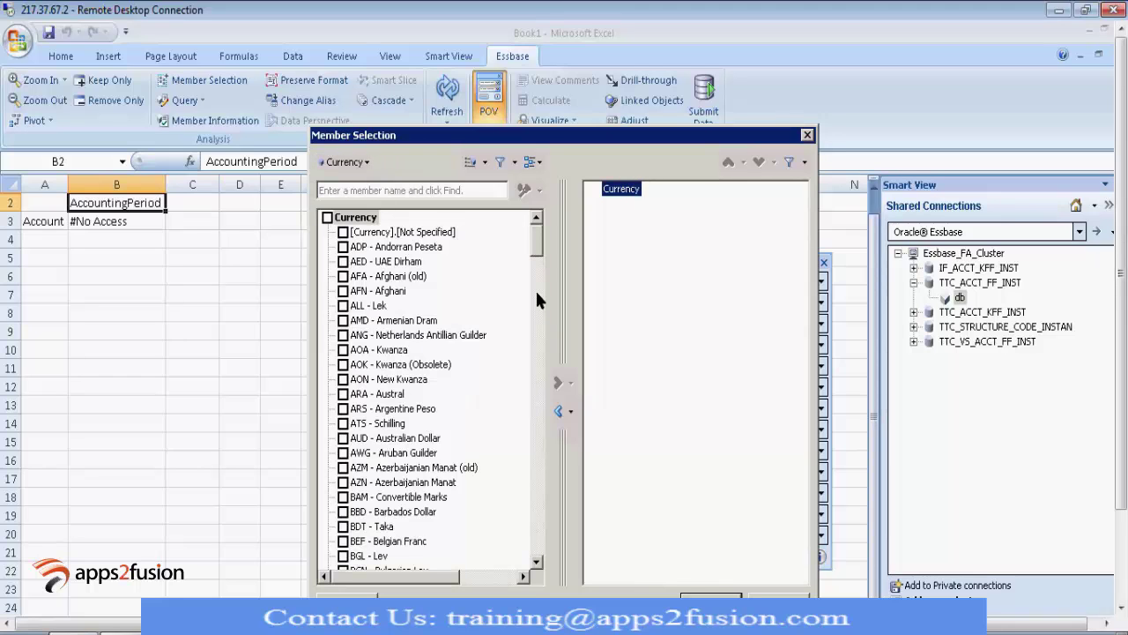
{"action": "scroll", "coordinate": [537, 326], "scroll_direction": "down", "scroll_amount": 15}
{"action": "left_click_drag", "start_coordinate": [541, 359], "coordinate": [537, 483]}
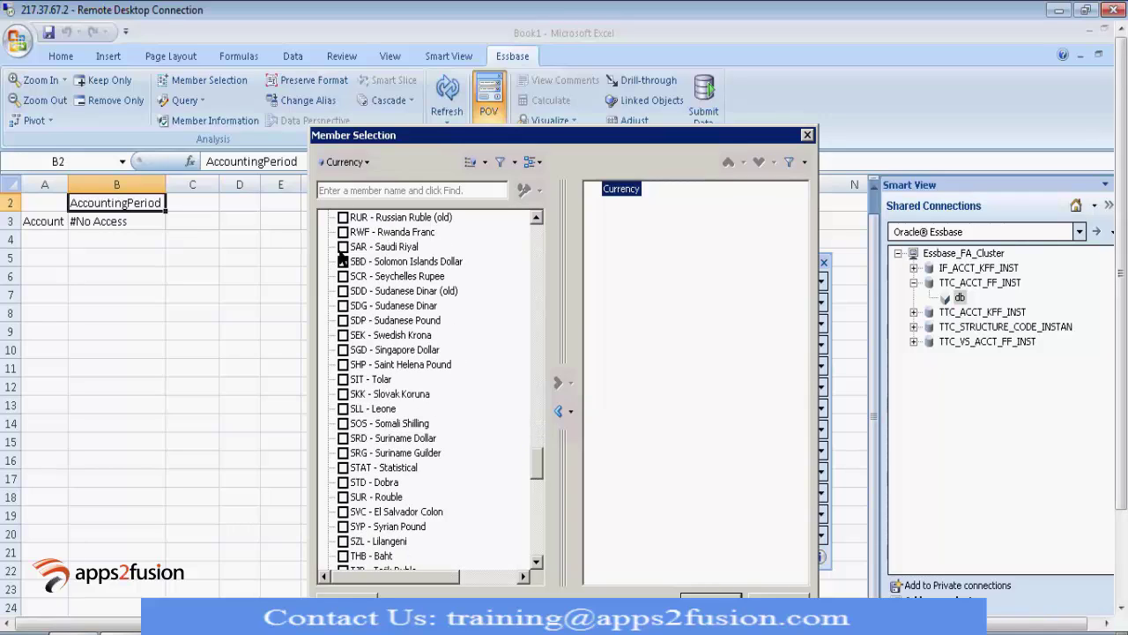
{"action": "left_click_drag", "start_coordinate": [370, 247], "coordinate": [619, 196]}
{"action": "left_click", "coordinate": [557, 409]}
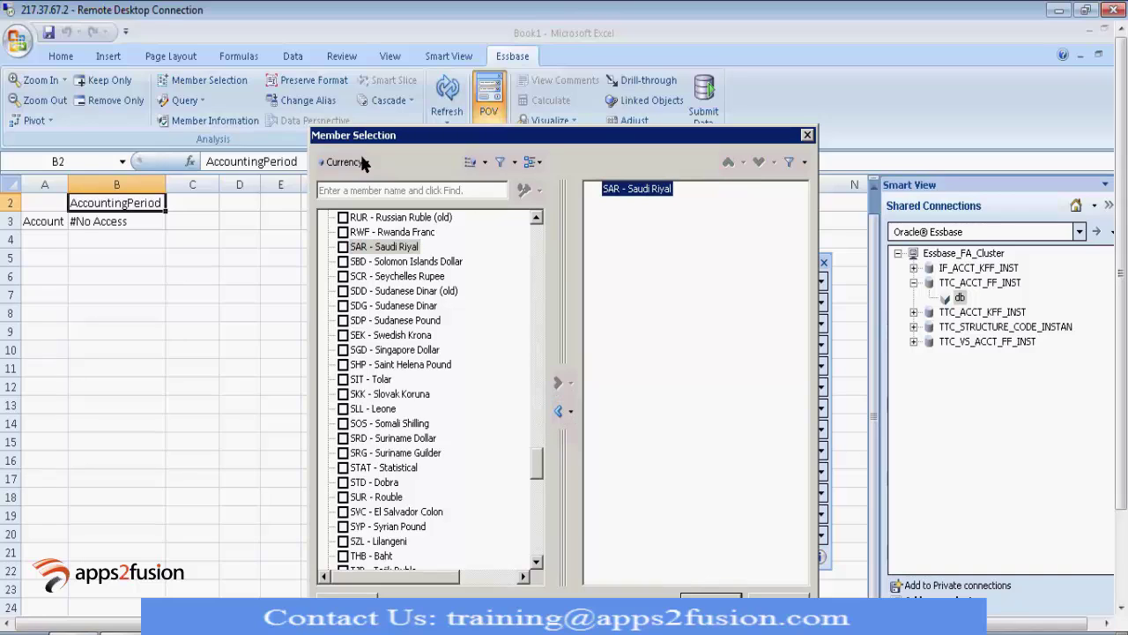
{"action": "left_click", "coordinate": [359, 160]}
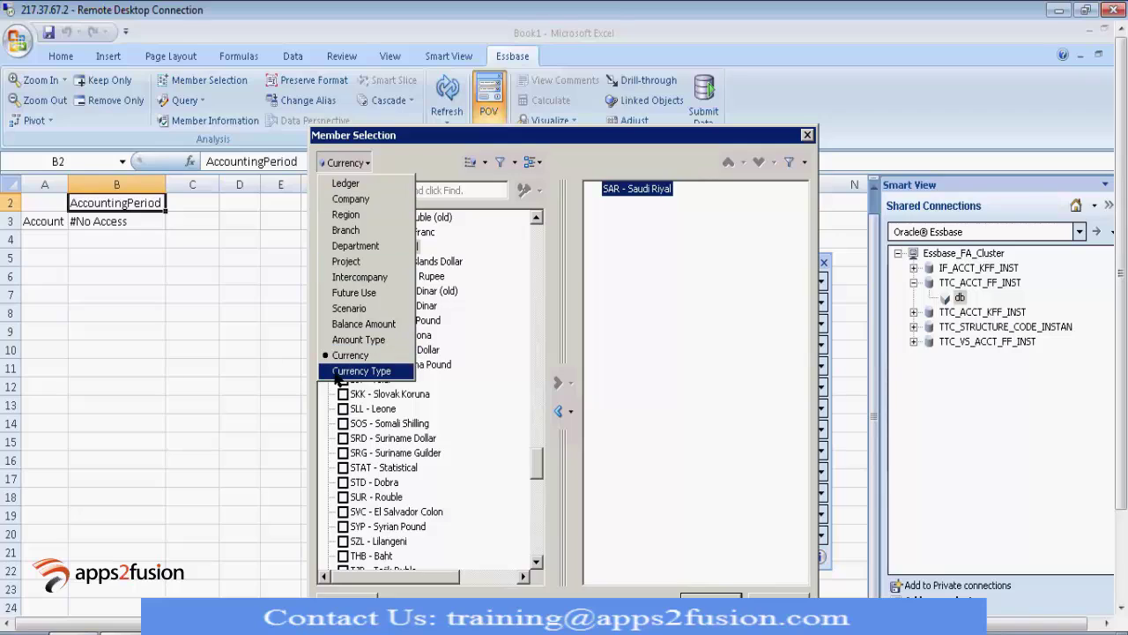
{"action": "left_click", "coordinate": [340, 371]}
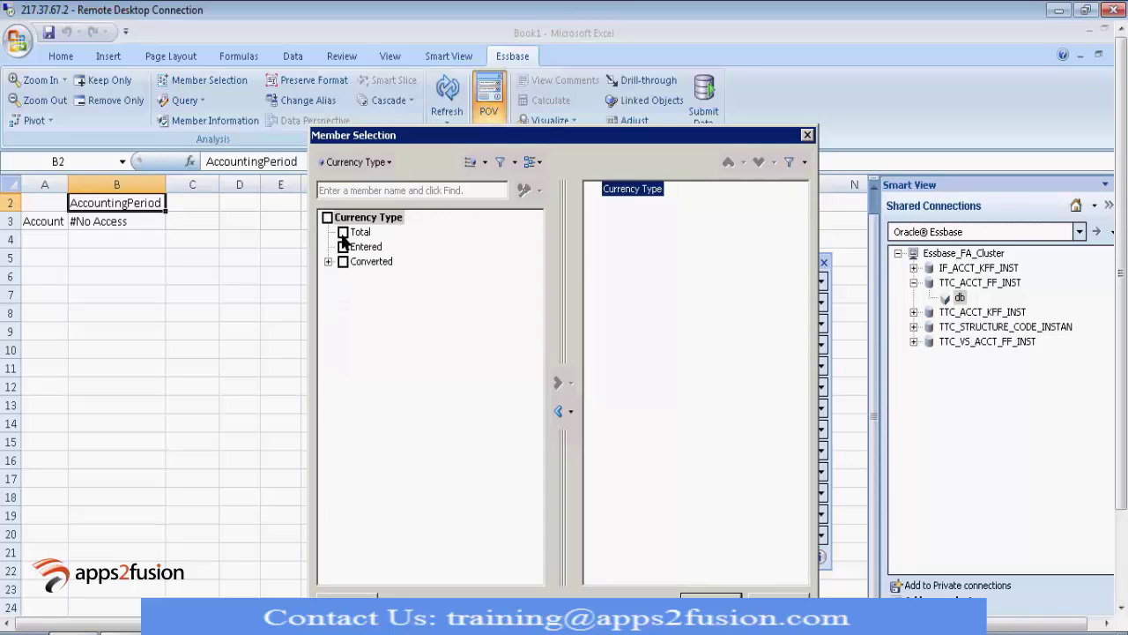
Step: Select Total in place of Currency Type and confirm the Member Selection with OK
{"action": "left_click", "coordinate": [342, 233]}
{"action": "left_click", "coordinate": [557, 384]}
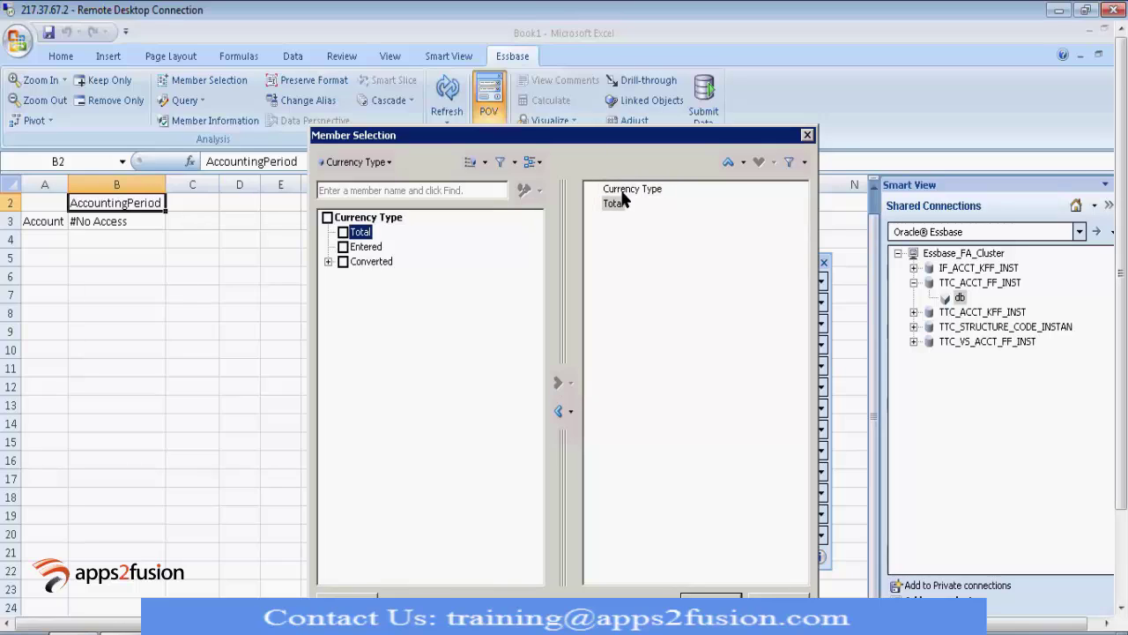
{"action": "left_click", "coordinate": [624, 191]}
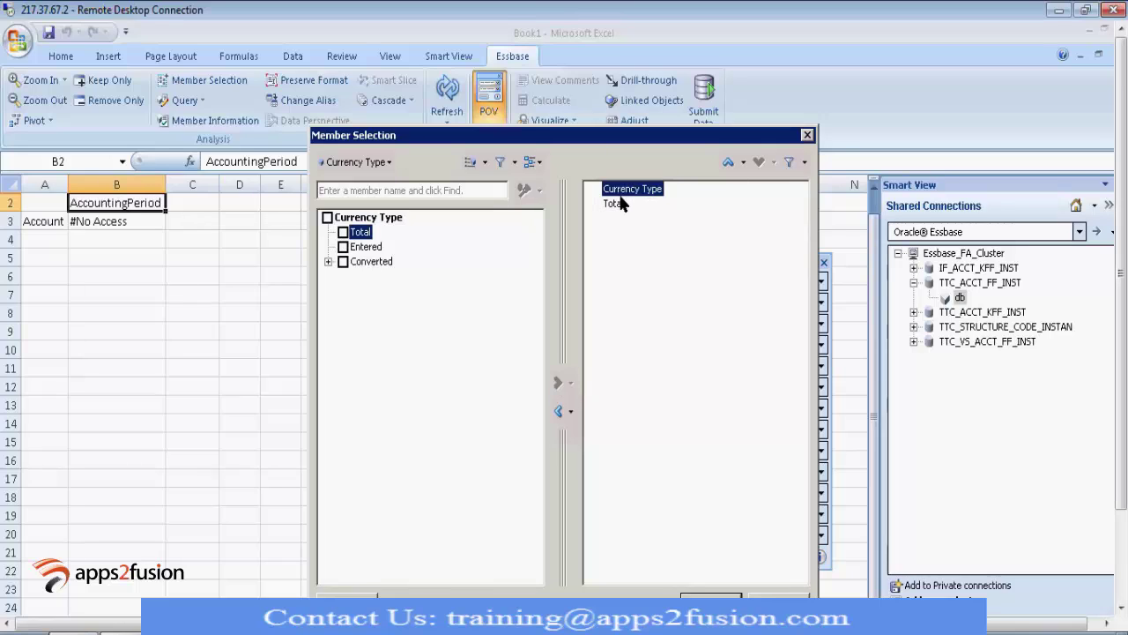
{"action": "left_click", "coordinate": [557, 411]}
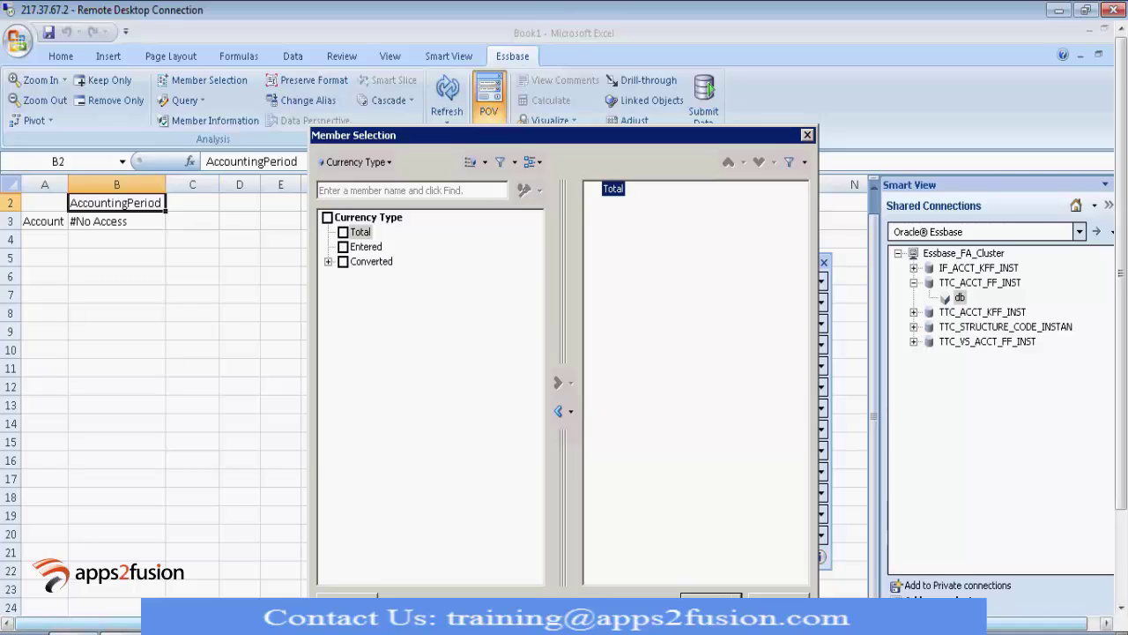
{"action": "left_click", "coordinate": [328, 261]}
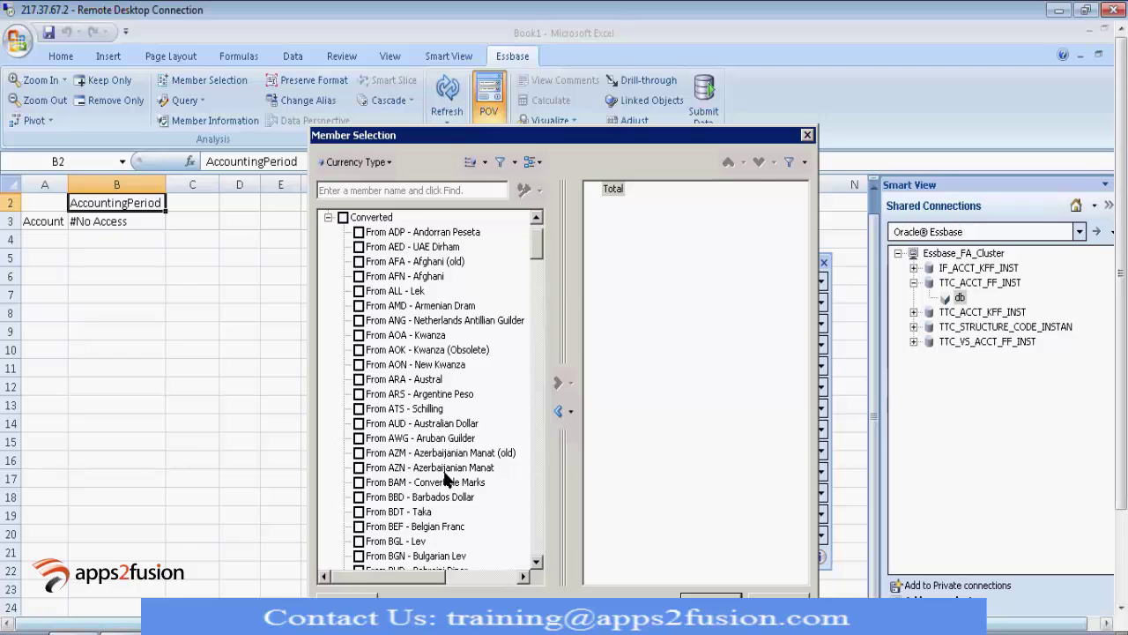
{"action": "scroll", "coordinate": [327, 269], "scroll_direction": "up", "scroll_amount": 1}
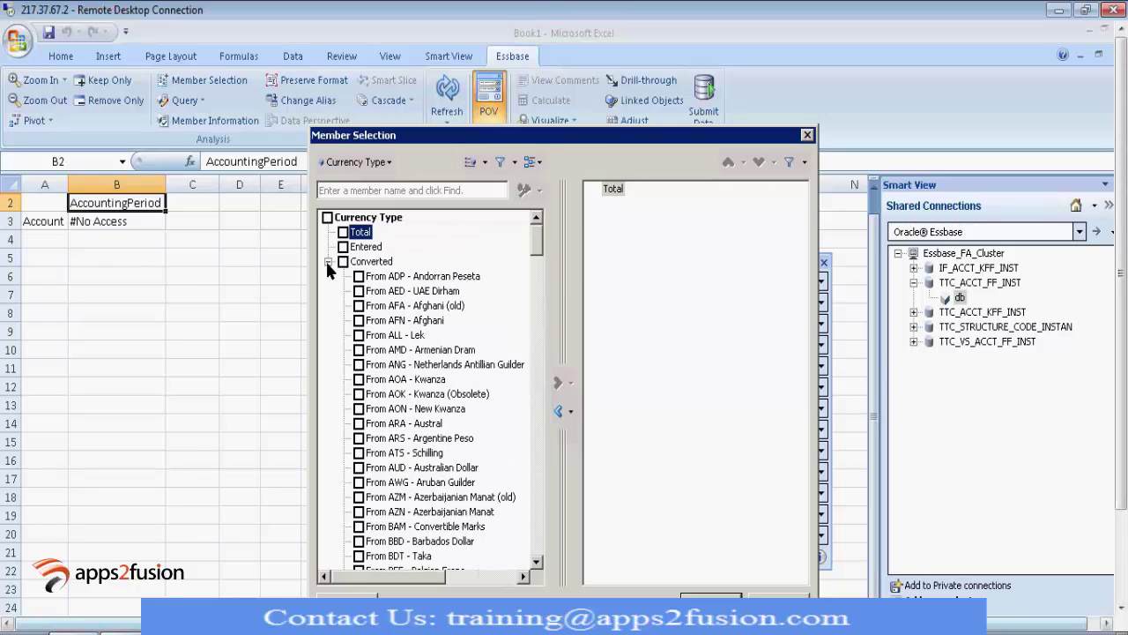
{"action": "left_click", "coordinate": [328, 262]}
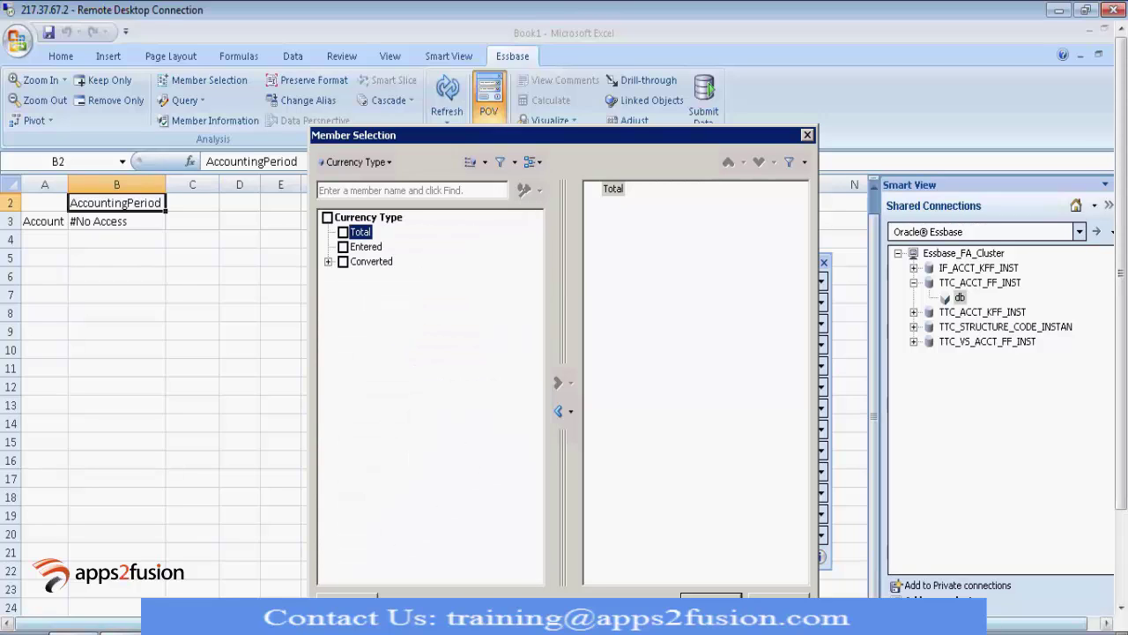
{"action": "key", "text": "Tab"}
{"action": "key", "text": "Return"}
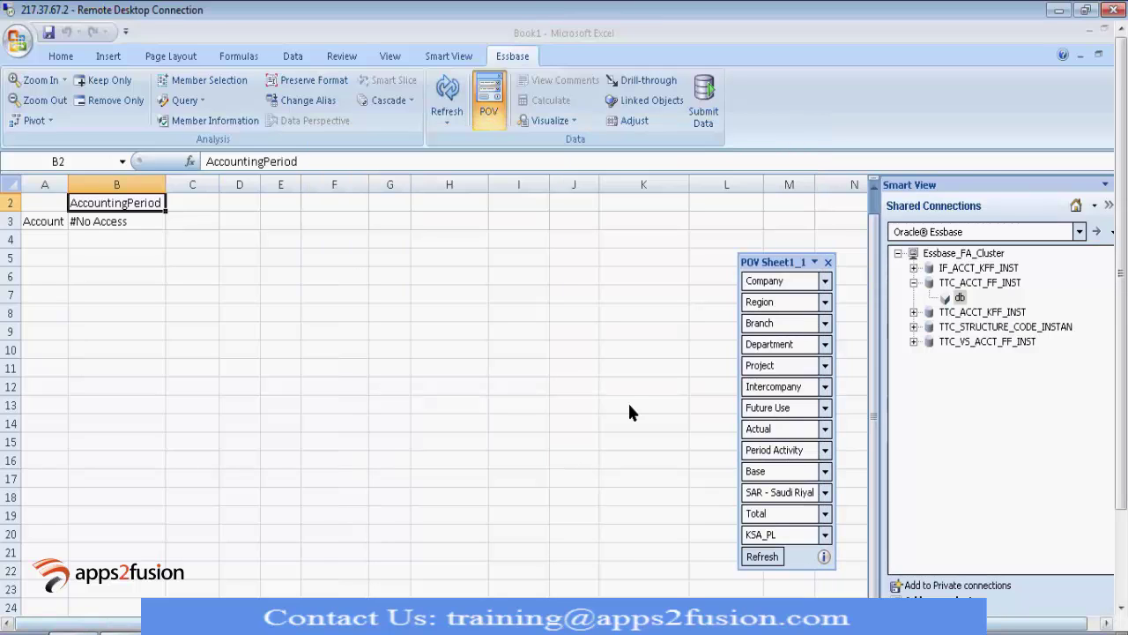
Step: Refresh the grid, then swap AccountingPeriod for Jan-13, Feb-13 and Mar-13 under Qtr1-13
{"action": "left_click", "coordinate": [765, 559]}
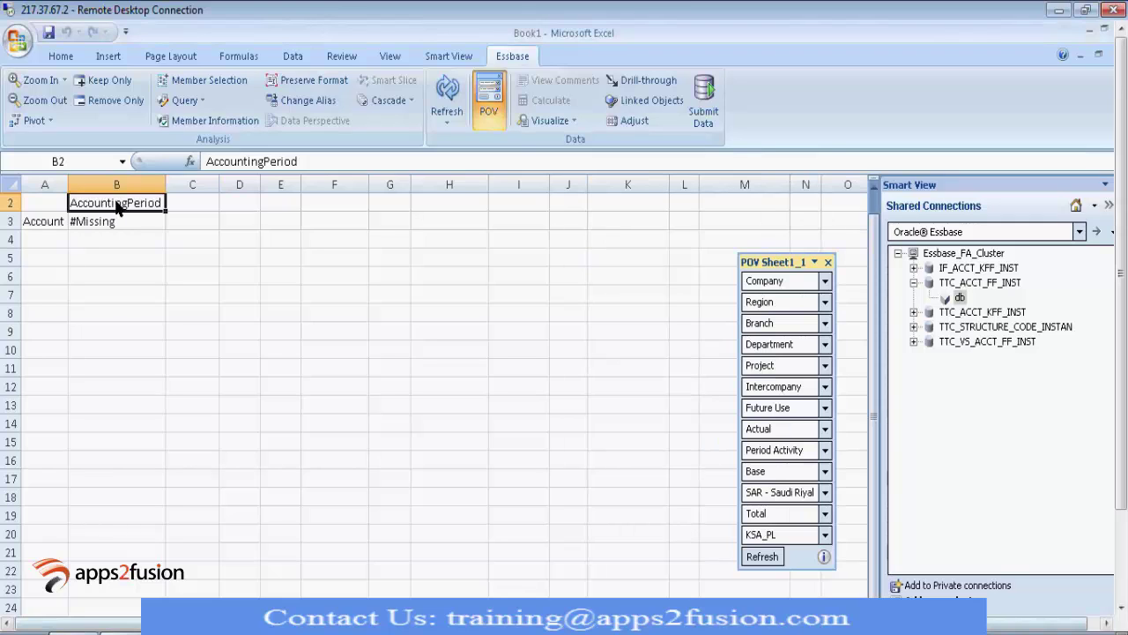
{"action": "left_click", "coordinate": [198, 82]}
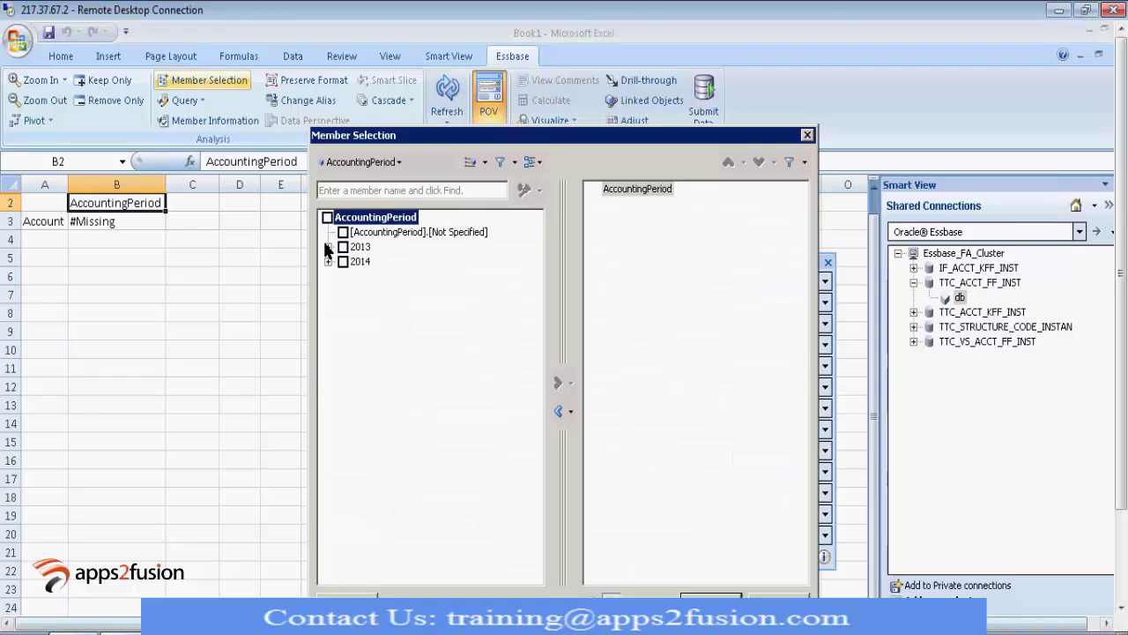
{"action": "left_click", "coordinate": [328, 247]}
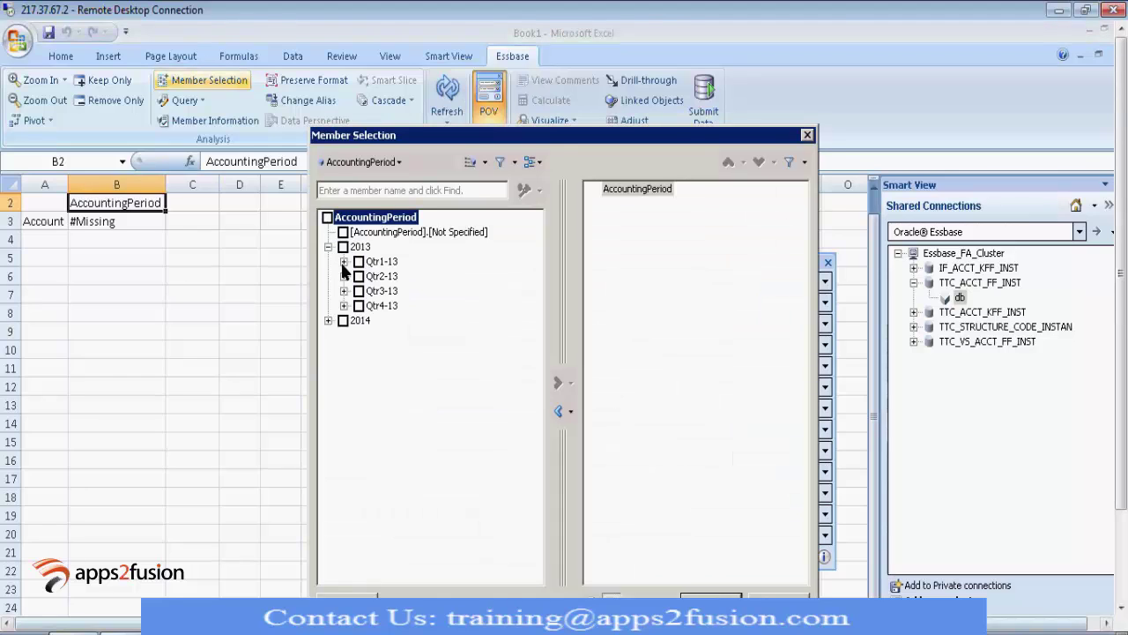
{"action": "left_click", "coordinate": [343, 263]}
{"action": "left_click", "coordinate": [375, 276]}
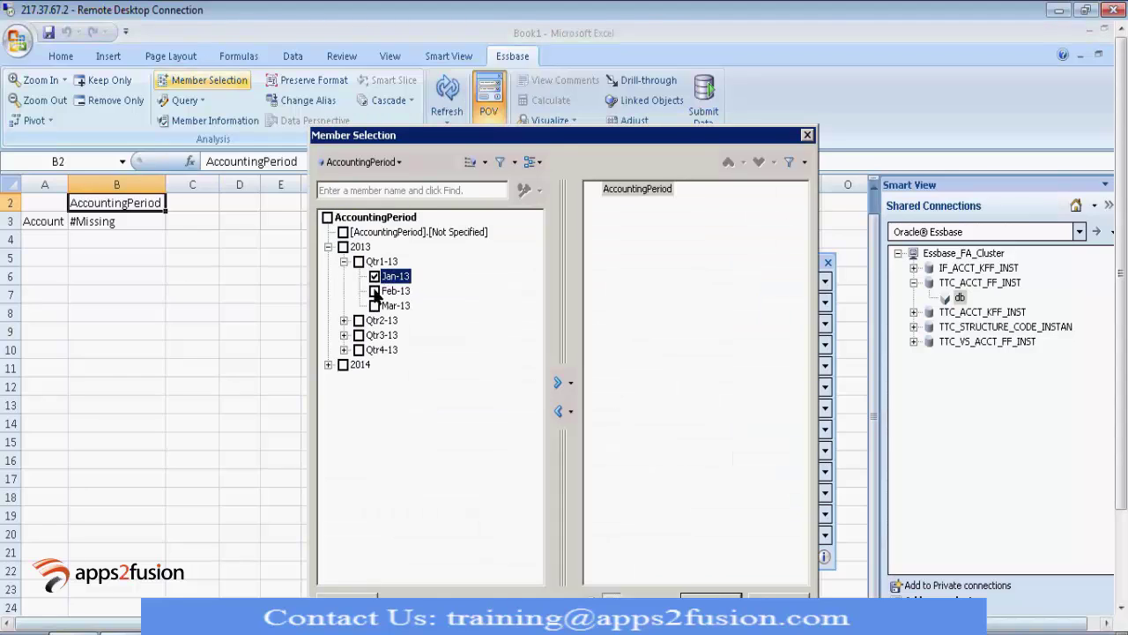
{"action": "left_click", "coordinate": [374, 291]}
{"action": "left_click", "coordinate": [375, 305]}
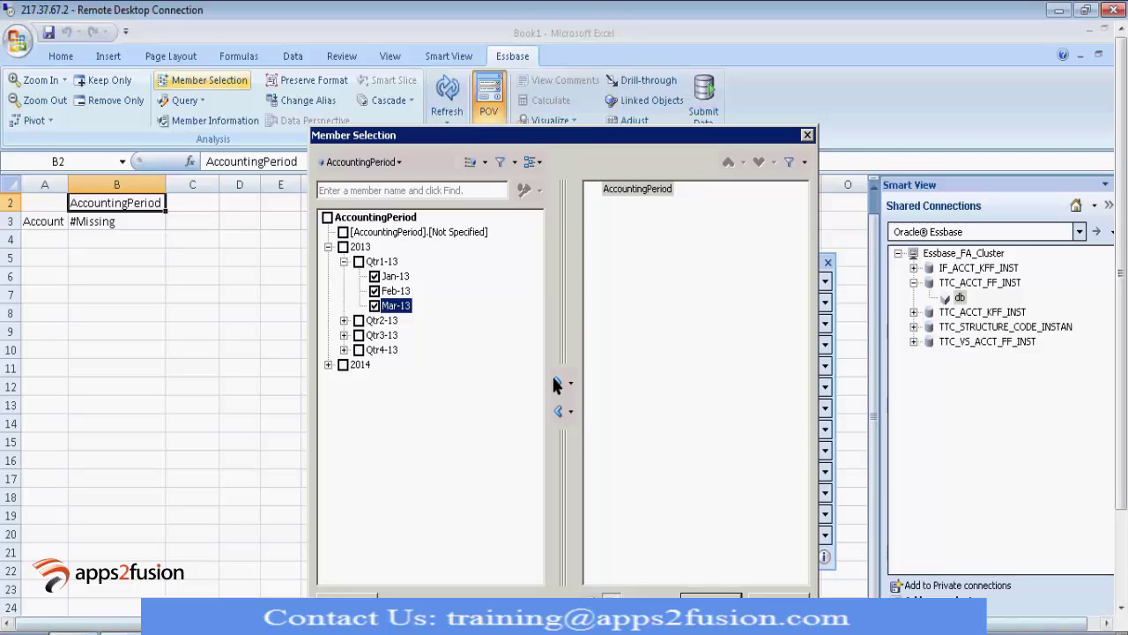
{"action": "left_click", "coordinate": [556, 384]}
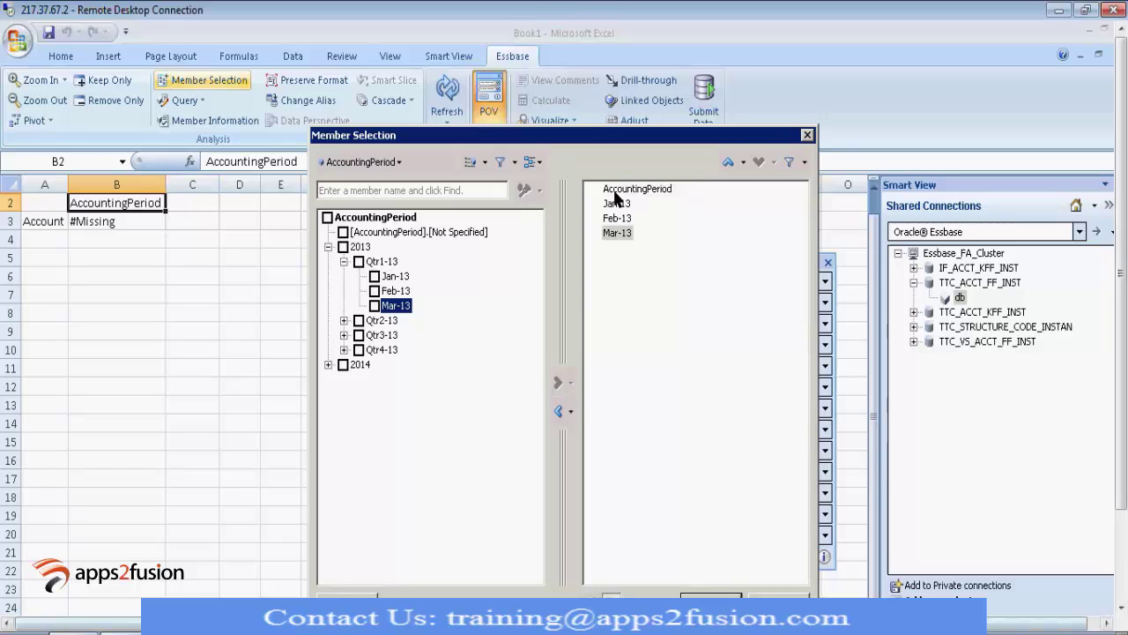
{"action": "left_click", "coordinate": [615, 196]}
{"action": "left_click", "coordinate": [556, 412]}
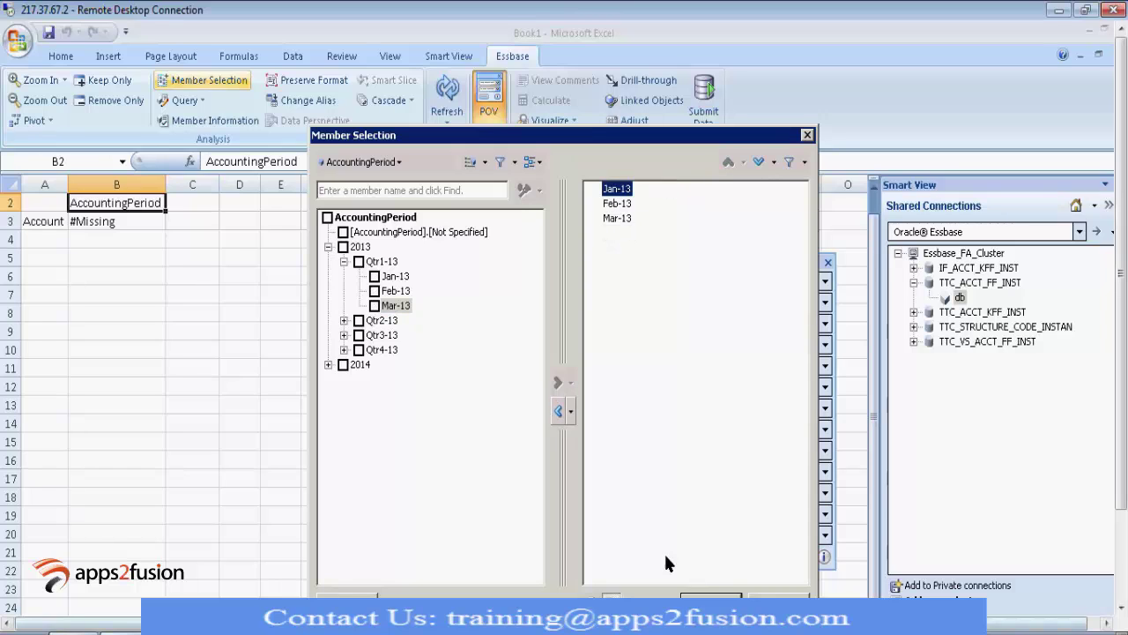
{"action": "left_click", "coordinate": [711, 596]}
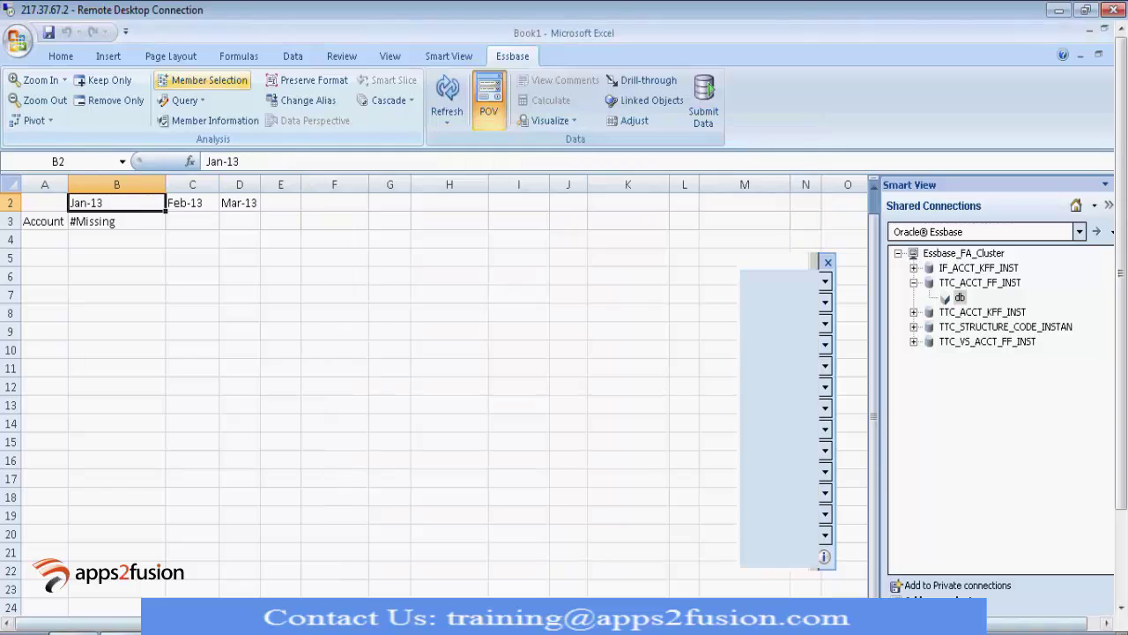
Step: Refresh the grid to load 0 values for each month, then select cell A3
{"action": "left_click", "coordinate": [761, 556]}
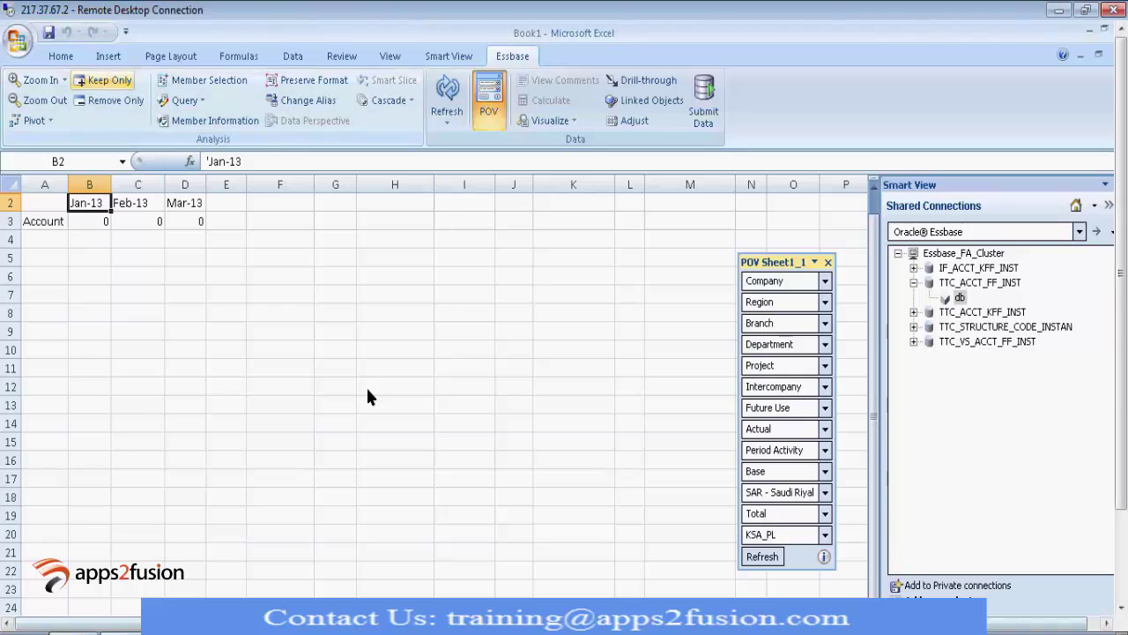
{"action": "left_click", "coordinate": [47, 225]}
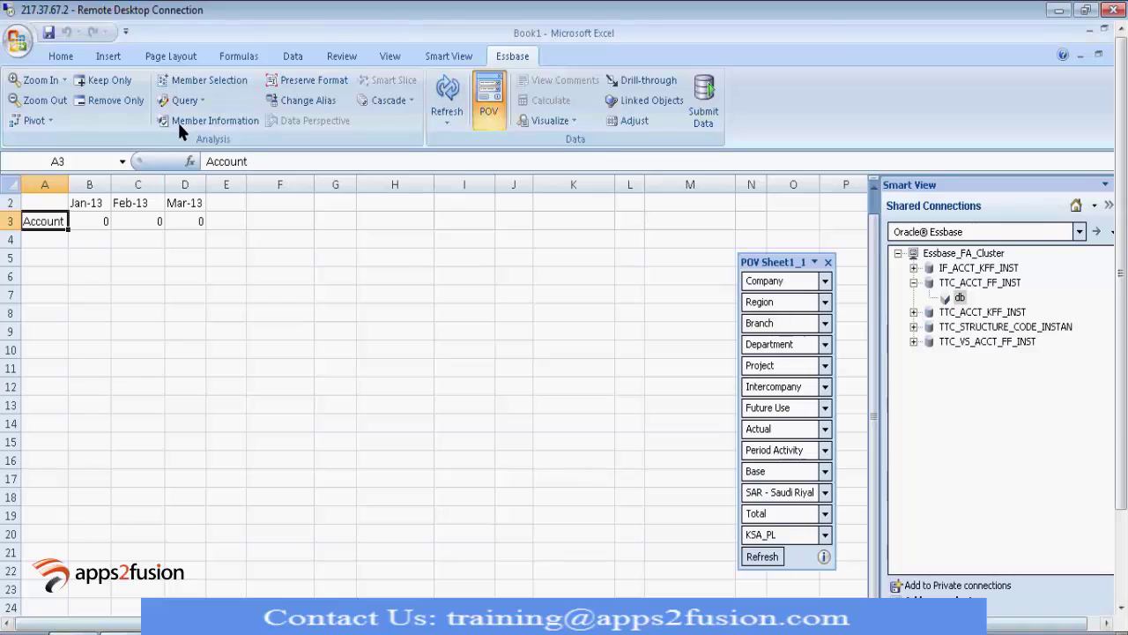
Step: Open Member Selection for Account and expand the TTC_ACCT_HIER-TTC_ACCT_HIER_V1 hierarchy
{"action": "left_click", "coordinate": [177, 120]}
{"action": "left_click", "coordinate": [201, 79]}
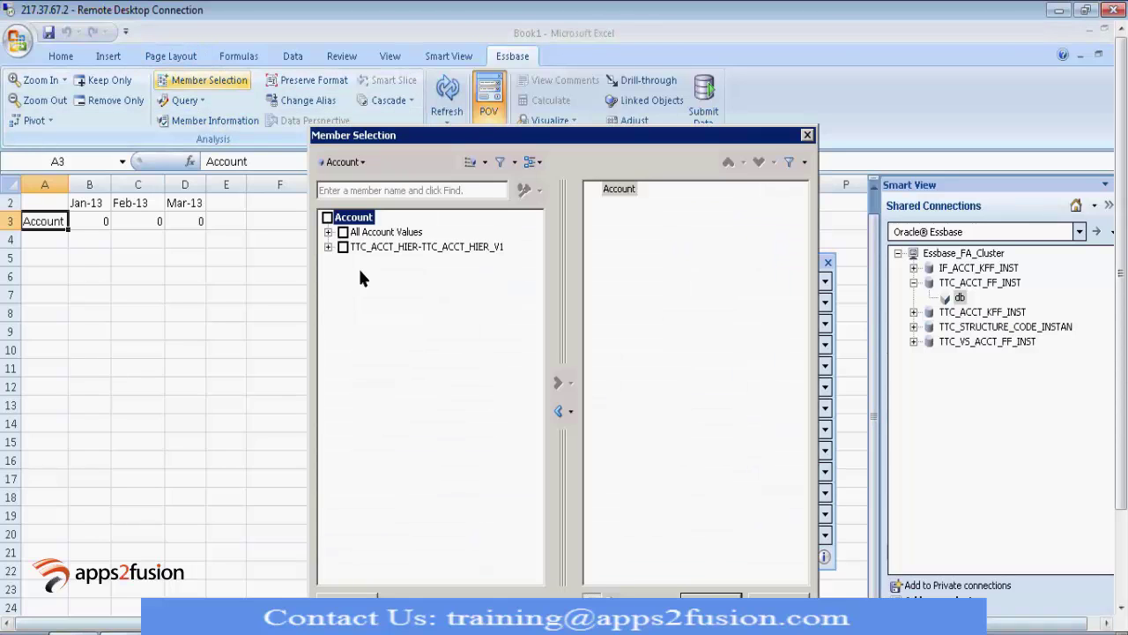
{"action": "left_click", "coordinate": [328, 231]}
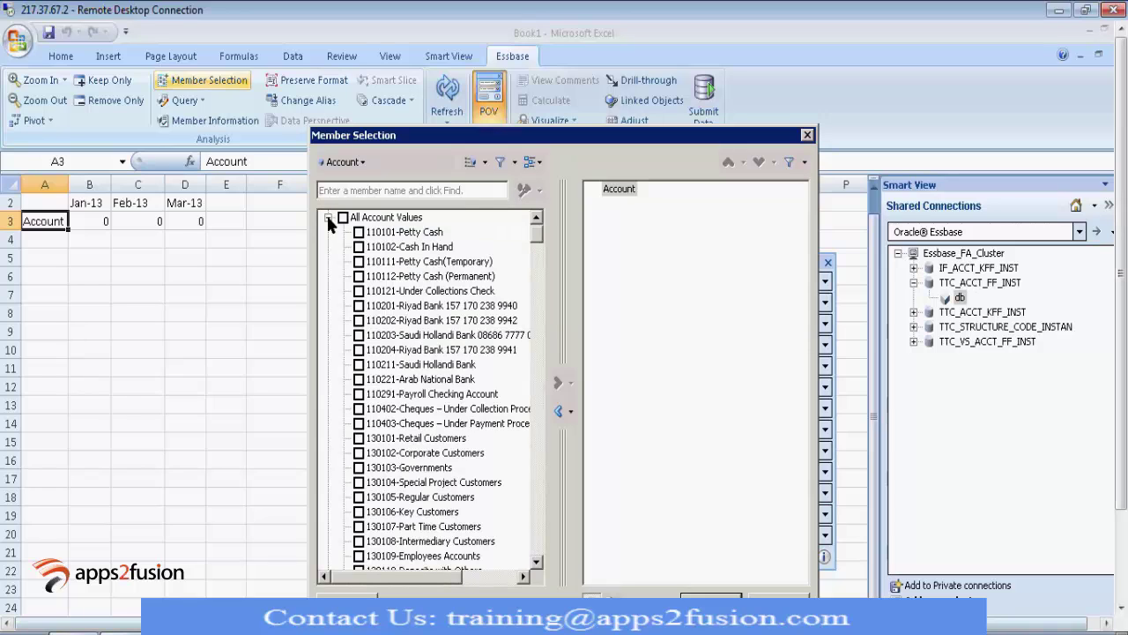
{"action": "left_click", "coordinate": [327, 218]}
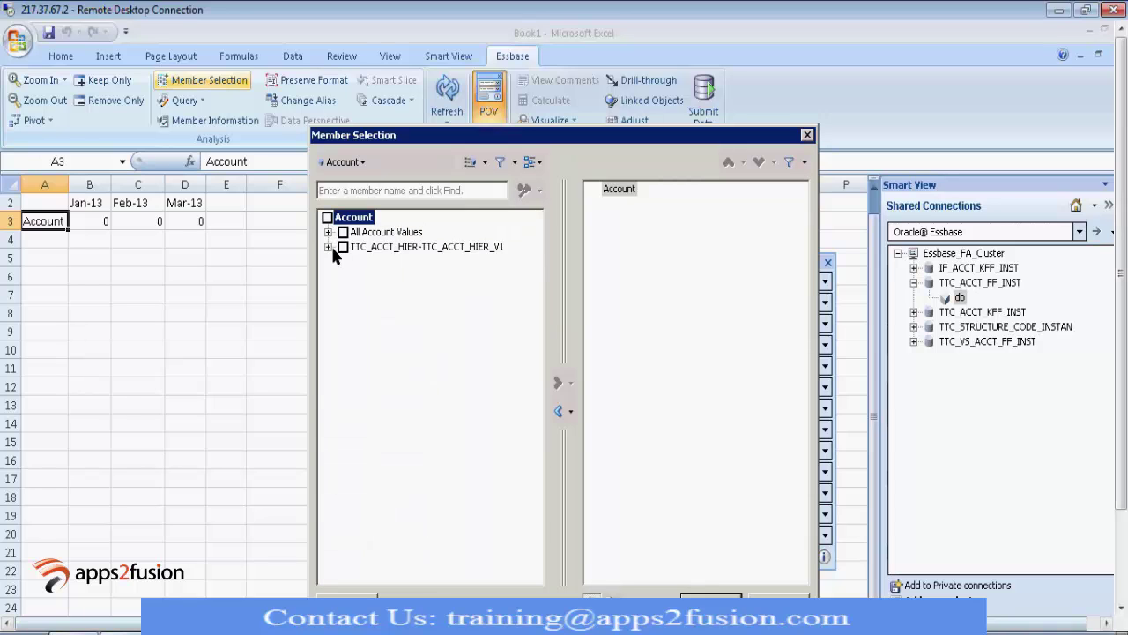
{"action": "left_click", "coordinate": [328, 247]}
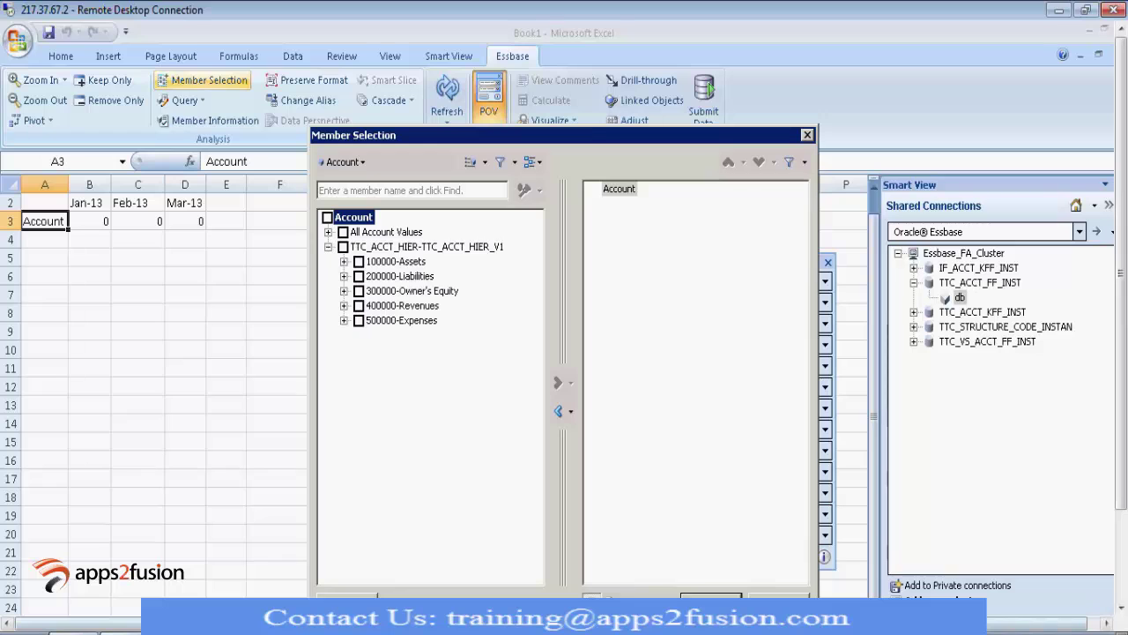